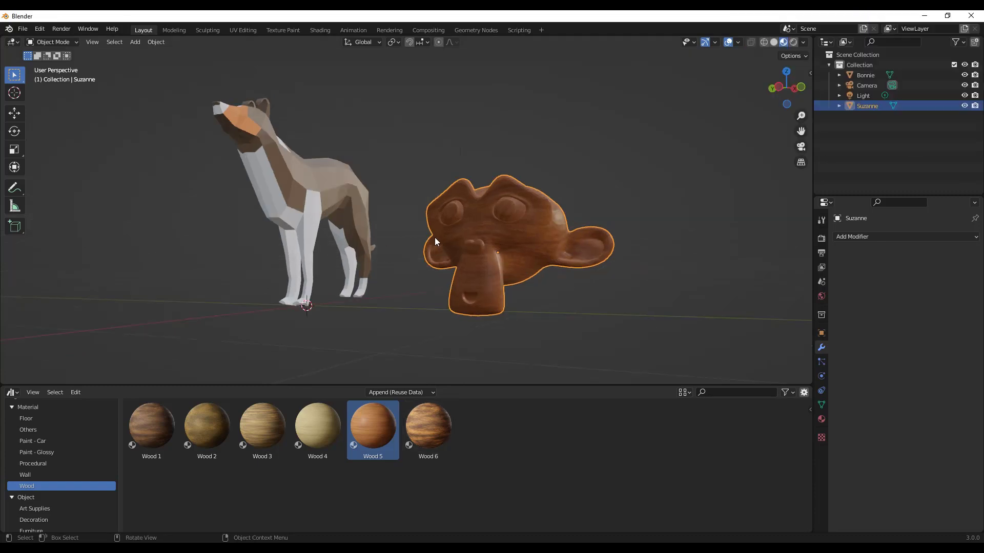
Apply the Wood 3 material from the asset library to the Suzanne monkey head, then replace it with Wood 4
scroll(56, 449, "up", 2)
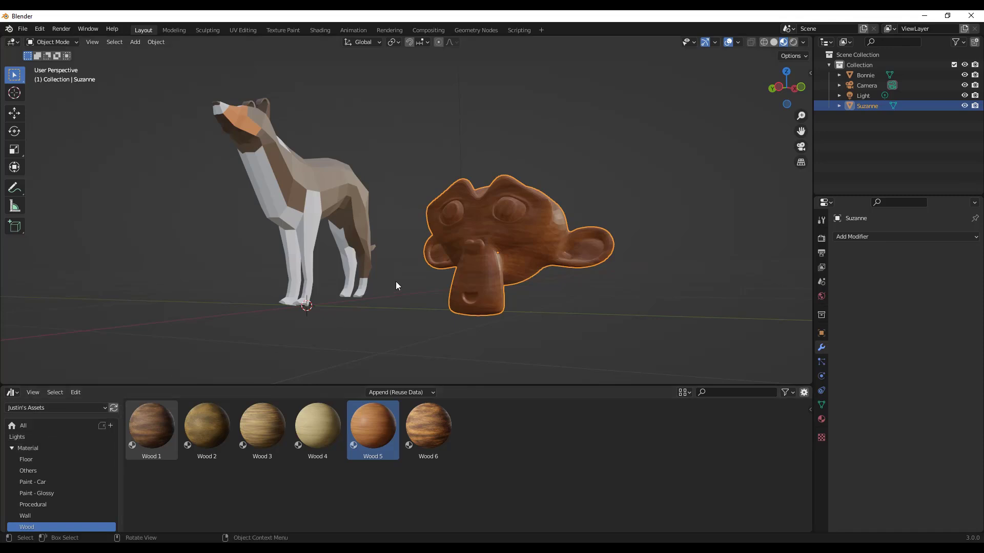
middle_click_drag(511, 251, 507, 254)
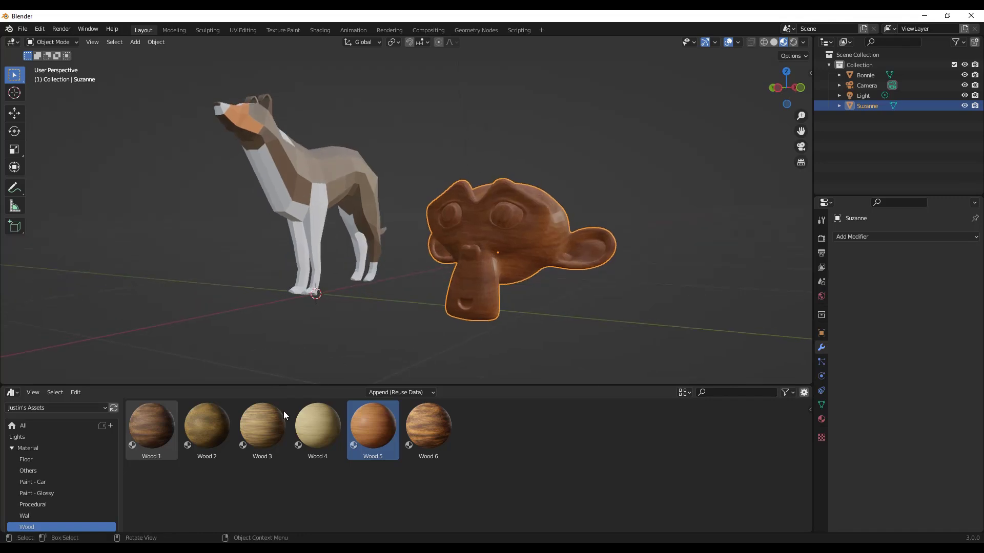
left_click_drag(262, 425, 451, 275)
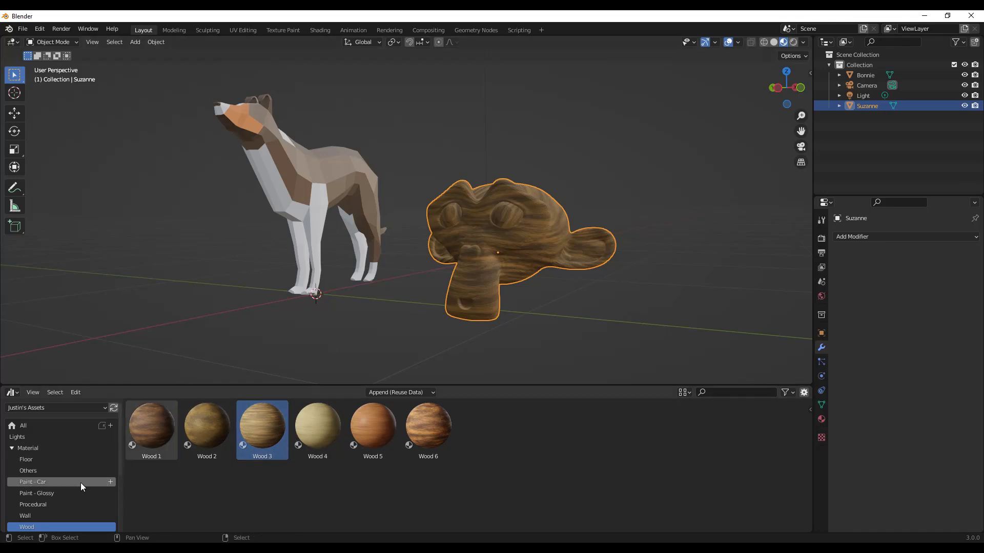
left_click_drag(318, 426, 495, 248)
Place the 3D cursor on the empty ground beside the monkey head and add a plane mesh there
middle_click_drag(367, 352, 465, 248)
scroll(558, 314, "down", 3)
scroll(486, 318, "up", 1)
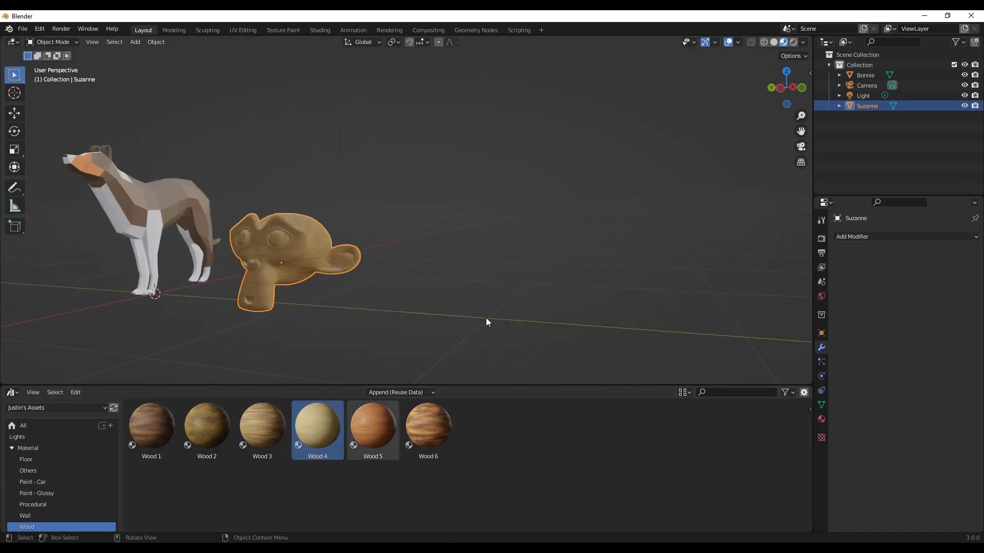
right_click(455, 316, "shift")
key("shift+a")
mouse_move(454, 315)
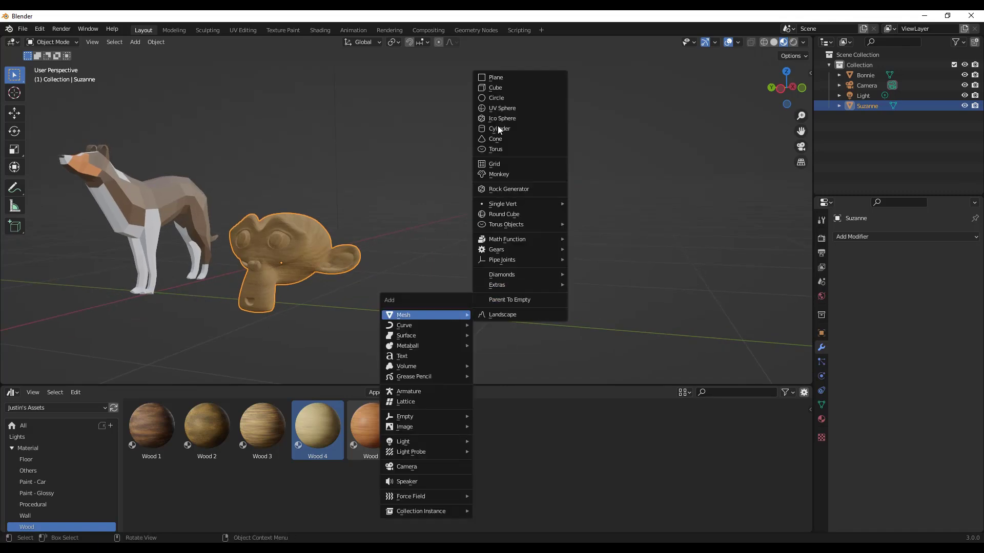
left_click(496, 77)
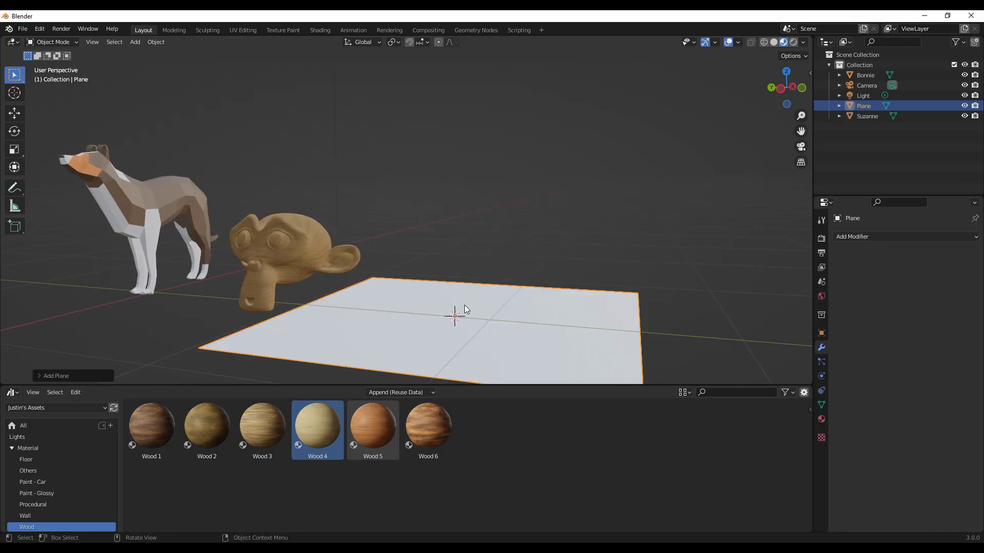
Move the new plane about 0.79 m in the negative global Y direction, away from the monkey head
middle_click_drag(464, 305, 490, 313)
scroll(490, 313, "down", 3)
key("g")
key("y")
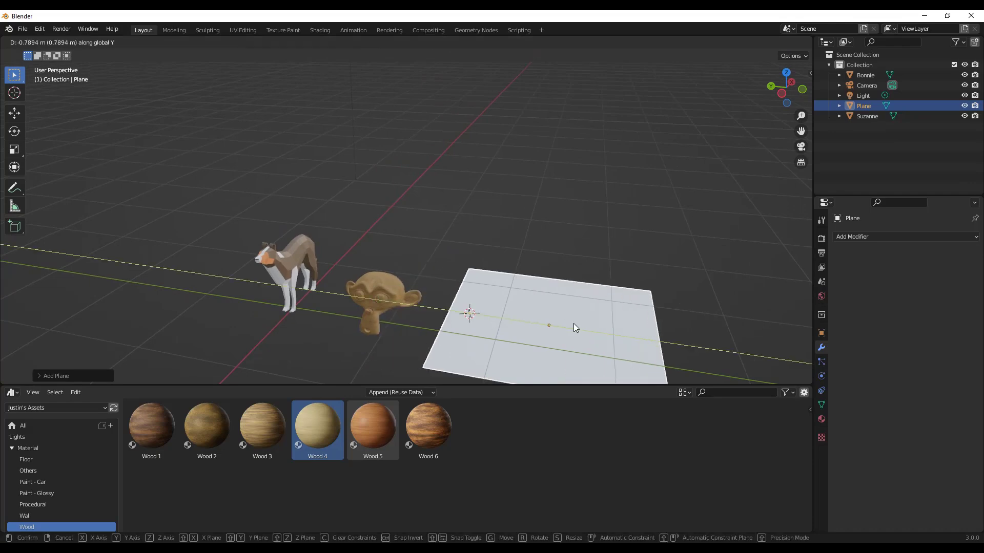
left_click(573, 324)
scroll(614, 338, "down", 2)
Create a new material on the plane and name it Red Flat
left_click(821, 419)
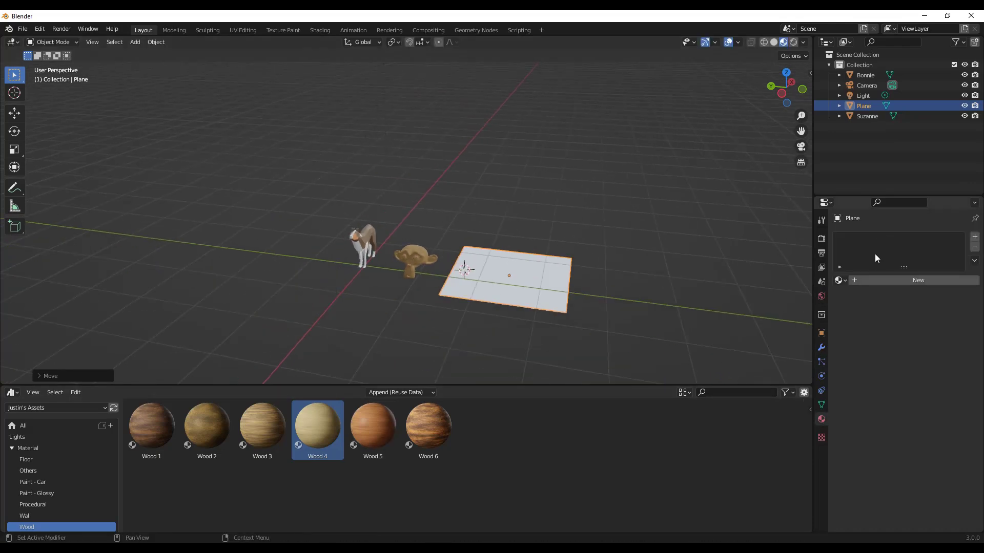
left_click(872, 280)
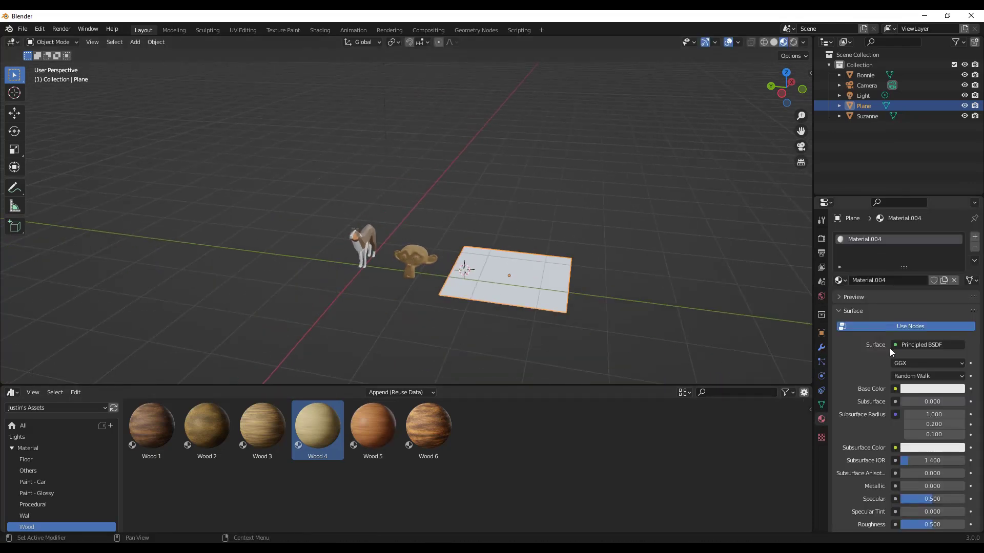
double_click(891, 281)
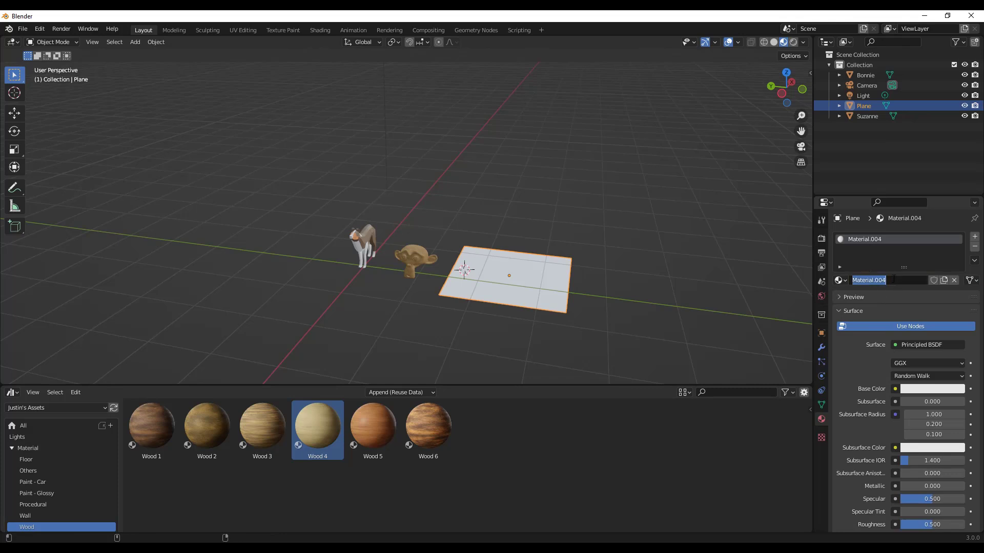
type("Red Flat")
key("Return")
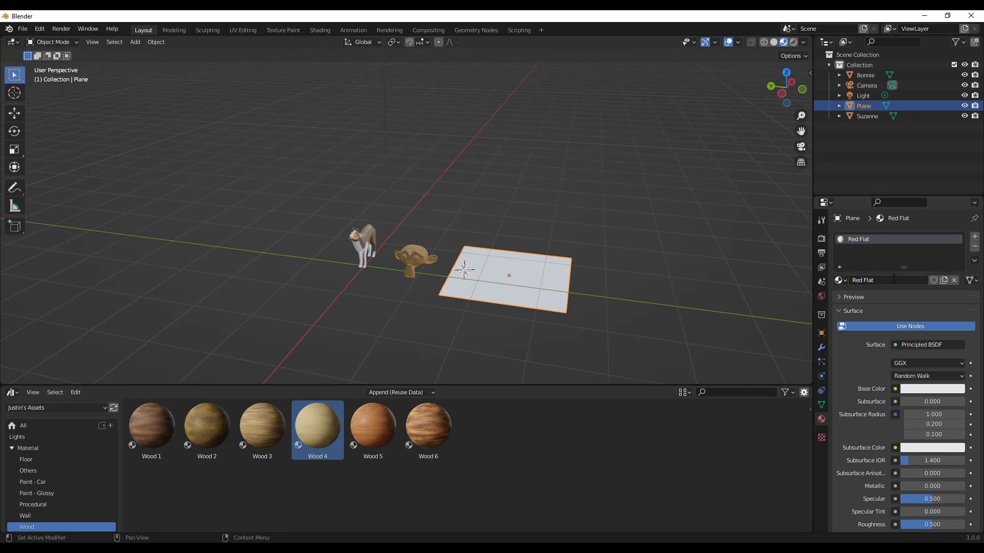
Set the Red Flat material's base color to a saturated red and deselect the plane
left_click(933, 389)
left_click_drag(909, 353, 943, 353)
left_click(590, 283)
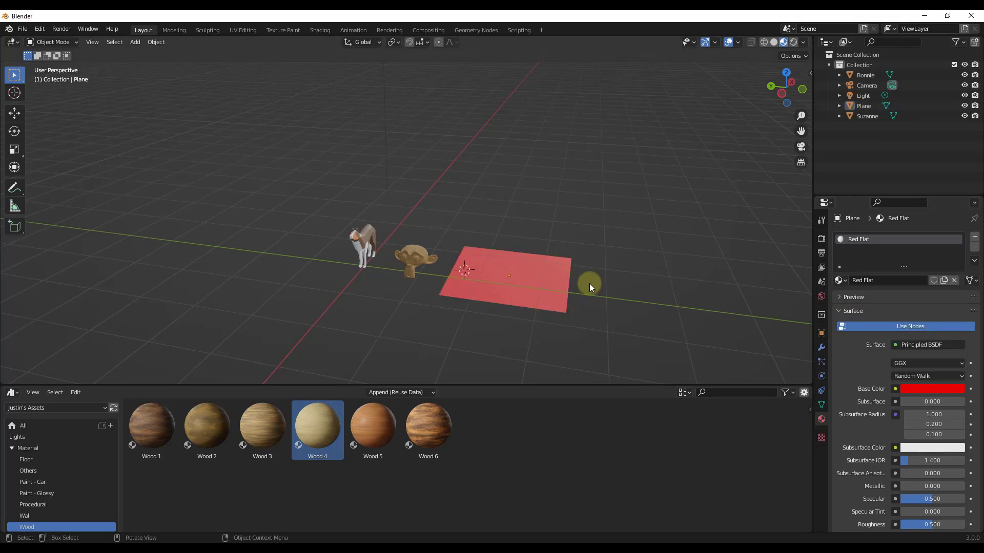
Switch the Asset Browser's library to Current File
scroll(512, 297, "up", 4)
middle_click_drag(511, 296, 499, 218)
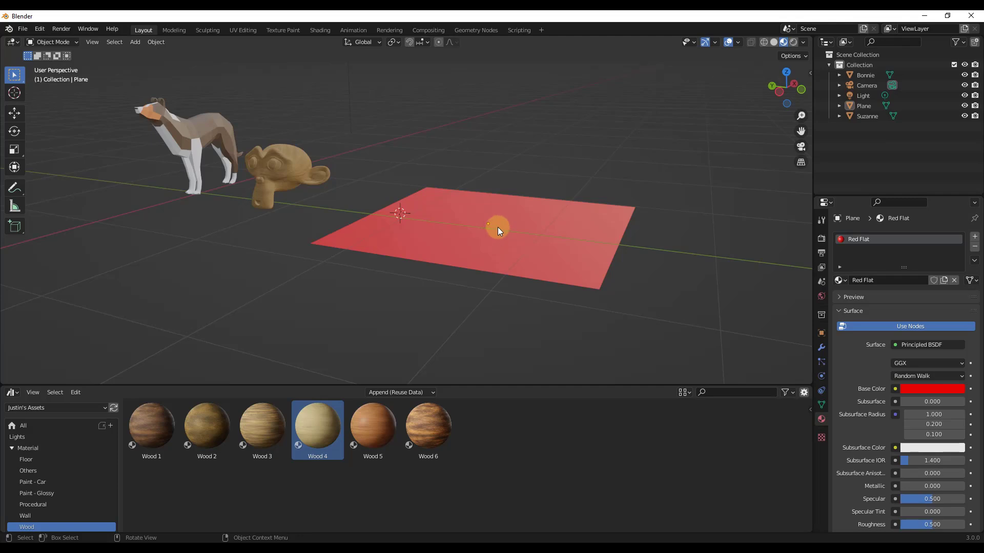
left_click(56, 411)
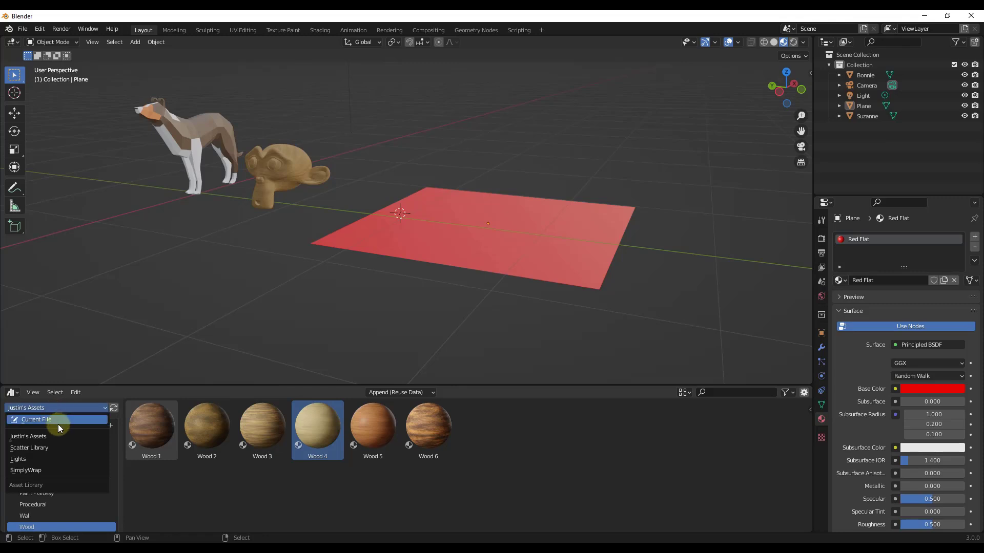
left_click(58, 420)
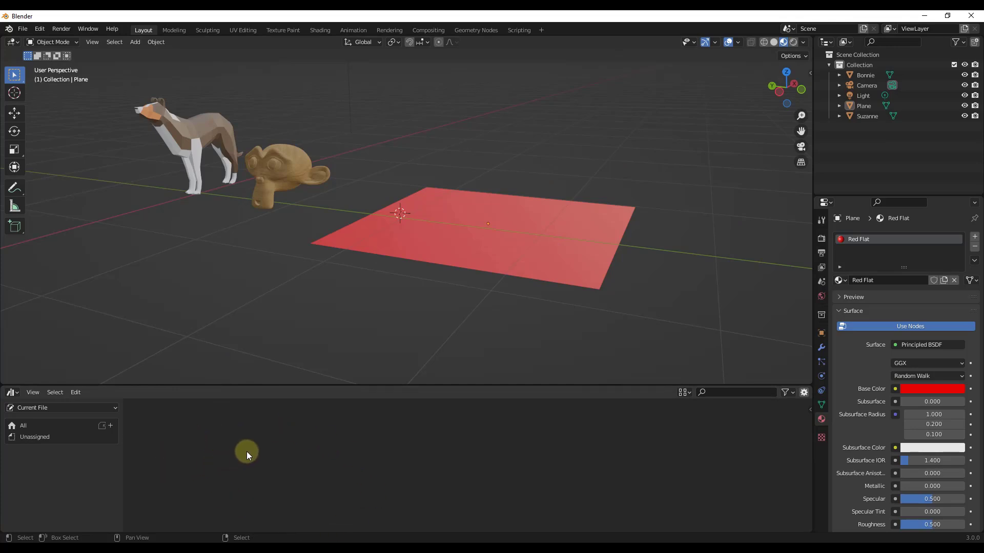
Mark the Red Flat material as an asset and show all assets of the current file
right_click(851, 239)
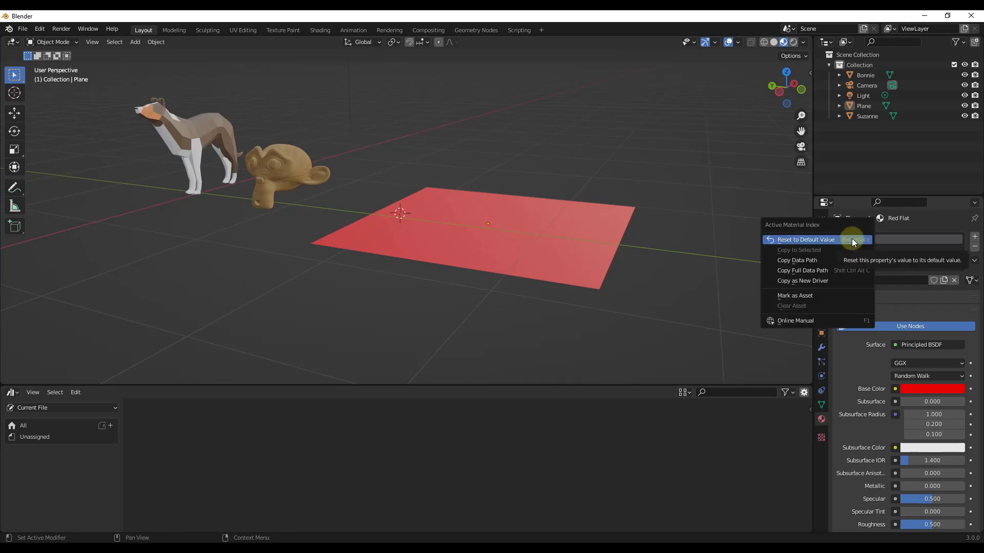
left_click(817, 295)
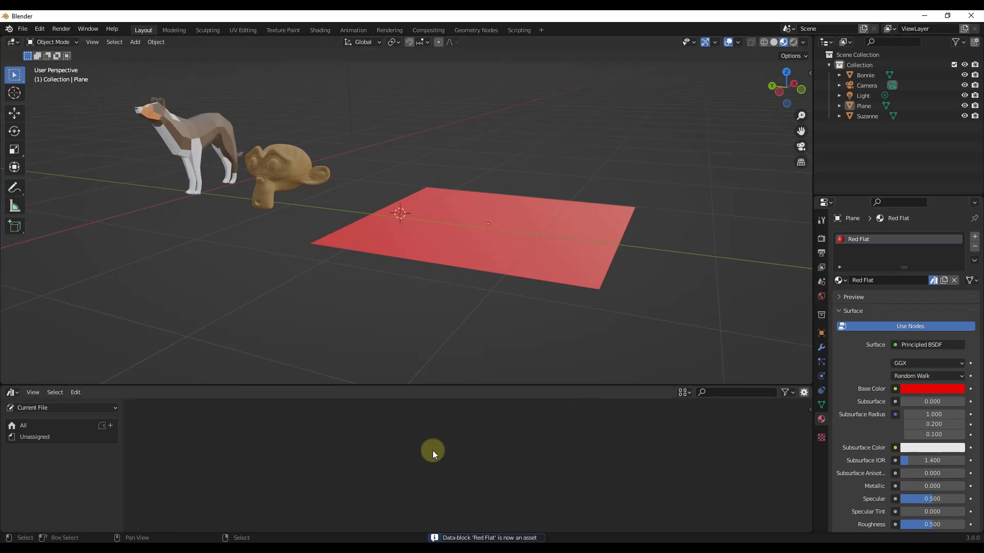
left_click(40, 427)
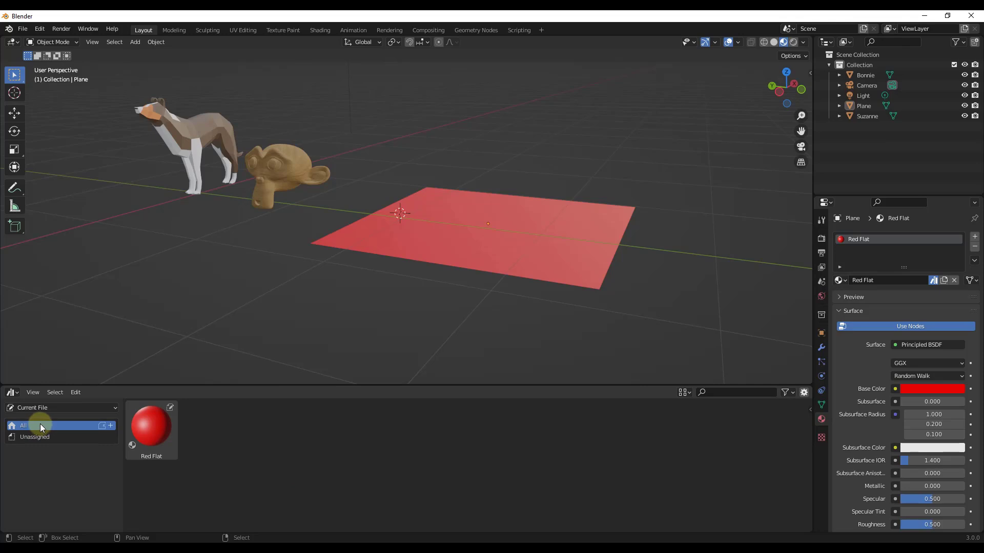
Apply the Red Flat material asset from the Asset Browser to the monkey head
left_click(162, 436)
left_click_drag(161, 434, 286, 169)
scroll(247, 148, "up", 5)
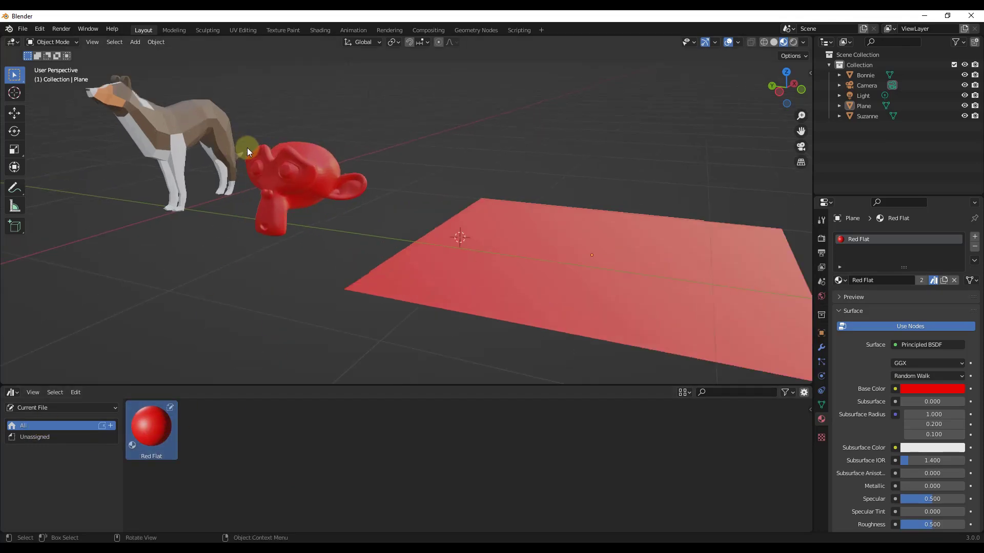
scroll(181, 375, "down", 2)
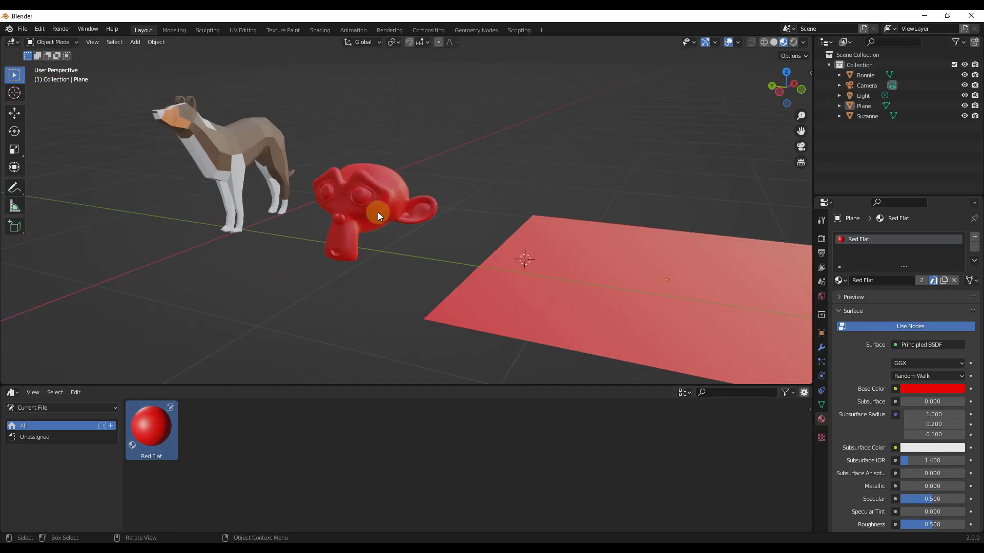
scroll(378, 212, "up", 3)
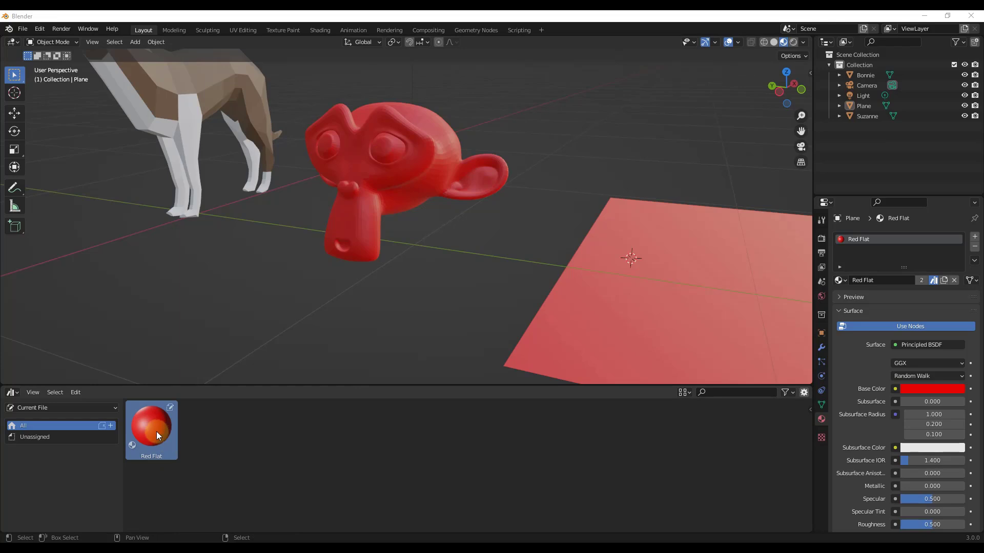
left_click_drag(156, 431, 395, 167)
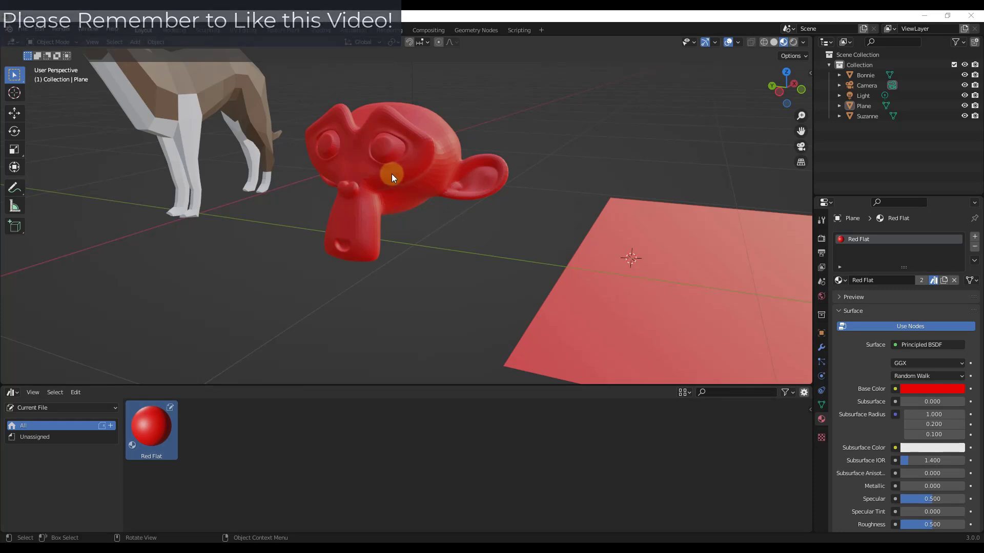
scroll(410, 154, "down", 5)
scroll(426, 134, "up", 3)
scroll(430, 133, "down", 2)
scroll(417, 151, "up", 2)
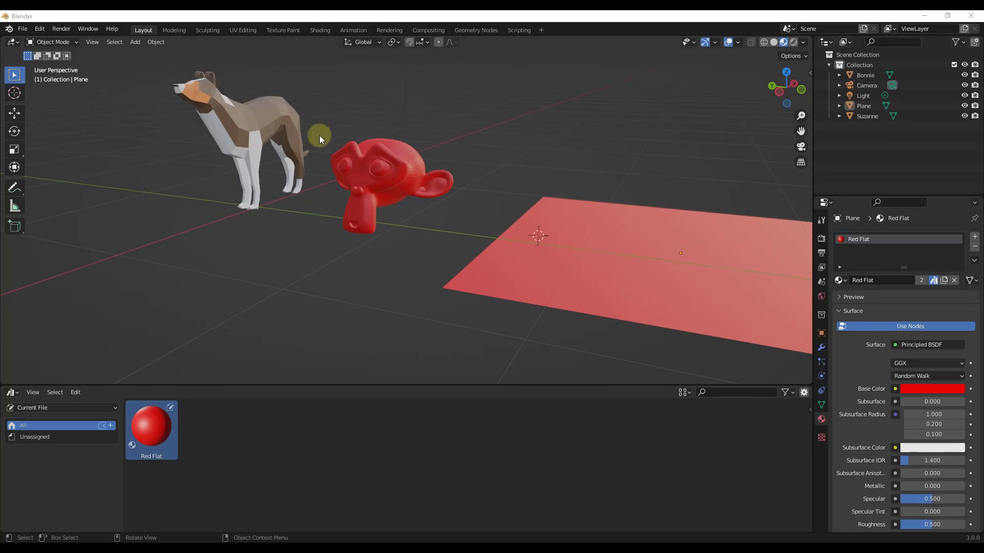
Open the File Paths preferences to examine the configured asset libraries and their folders
left_click(39, 29)
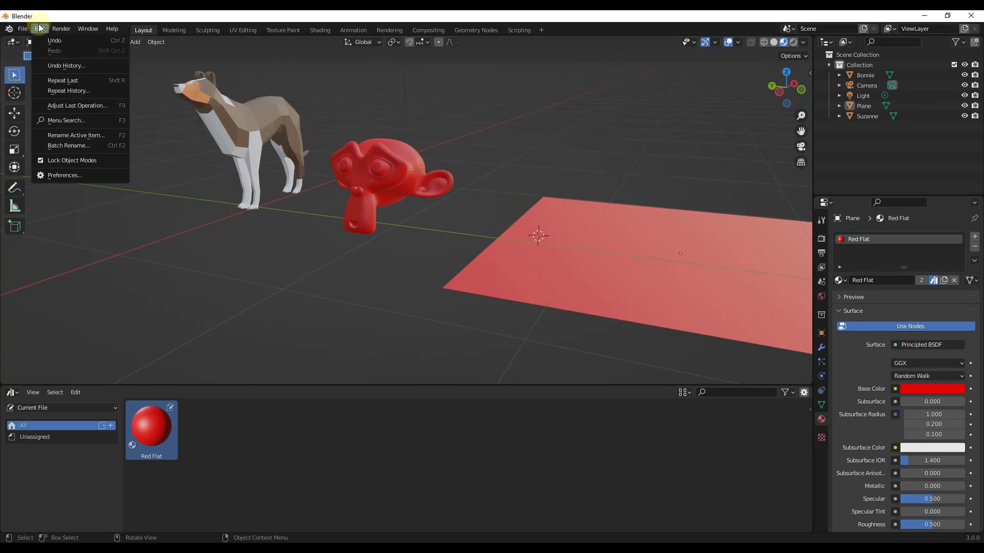
left_click(63, 176)
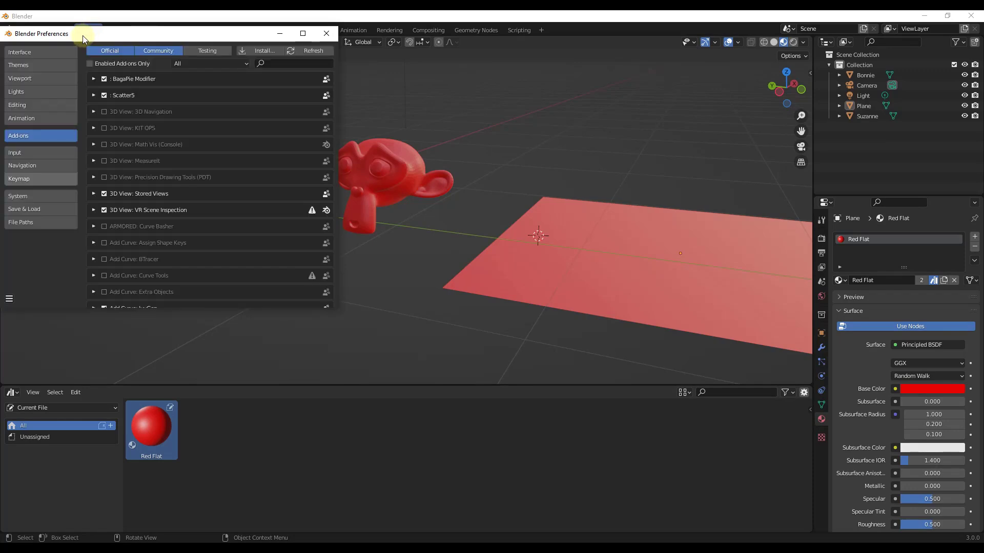
left_click(21, 222)
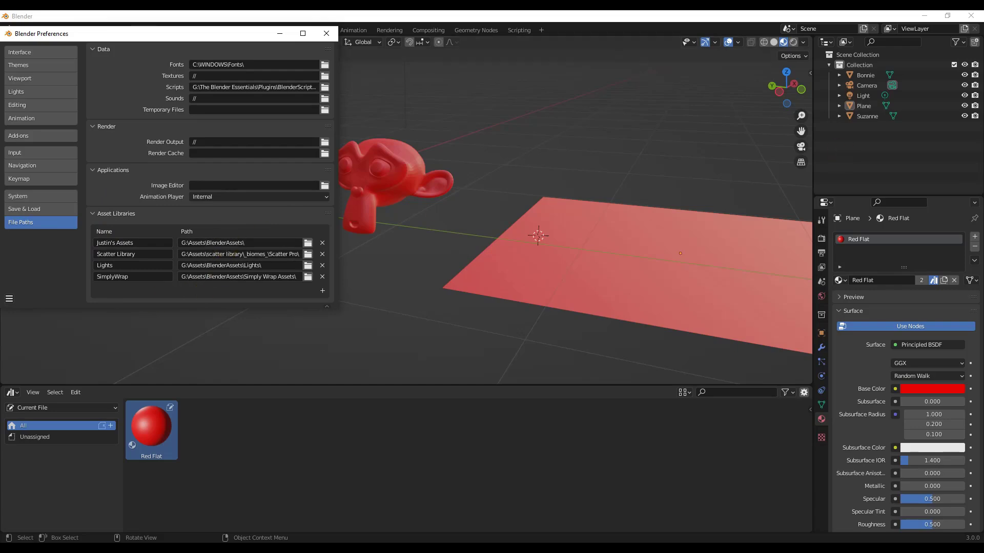
Switch to File Explorer beside the preferences, inspect the Lights folder's blend files and return to BlenderAssets
key("alt+Tab")
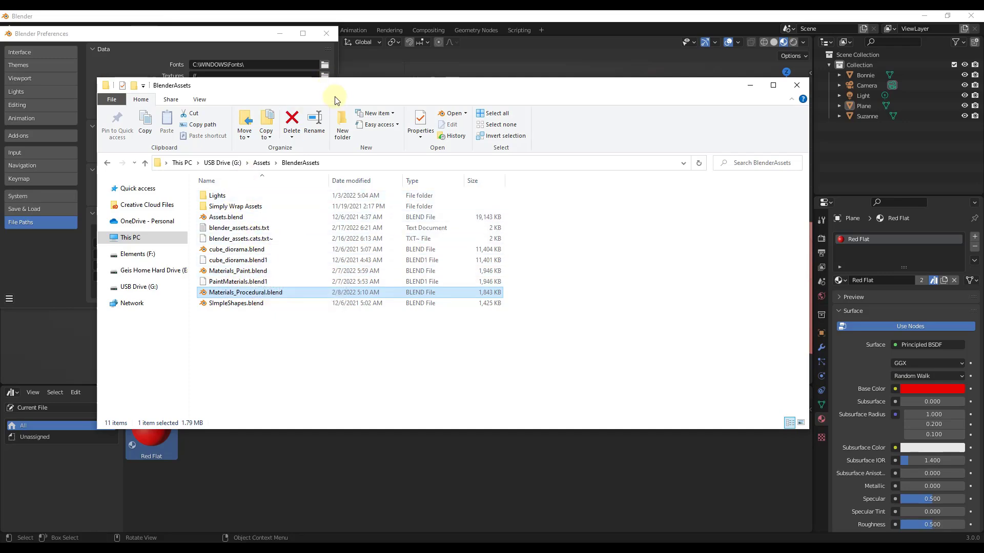
left_click_drag(351, 89, 606, 52)
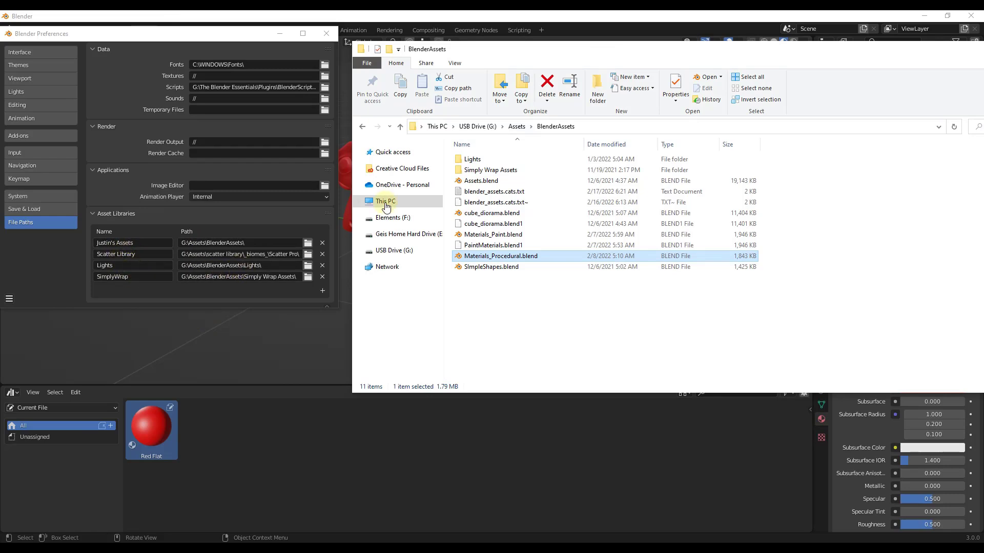
double_click(468, 160)
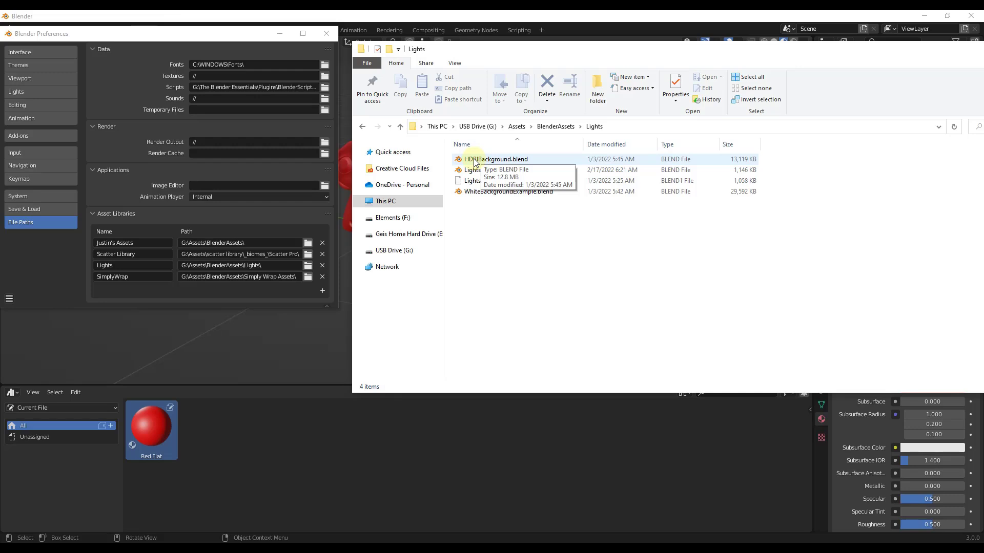
left_click(553, 126)
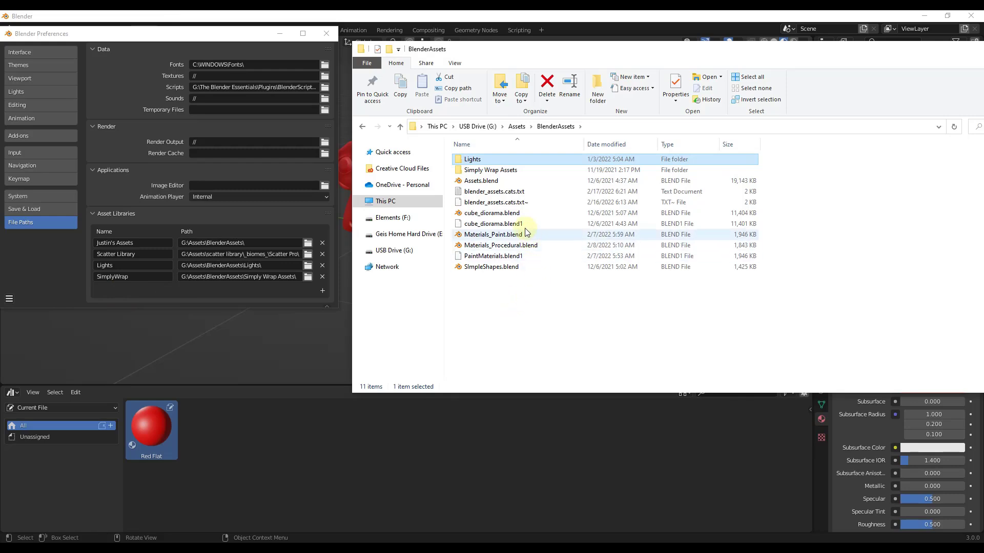
Open Materials_Paint.blend from the BlenderAssets folder and look over its Car Paint and Glossy Plastic sample planes
left_click(490, 235)
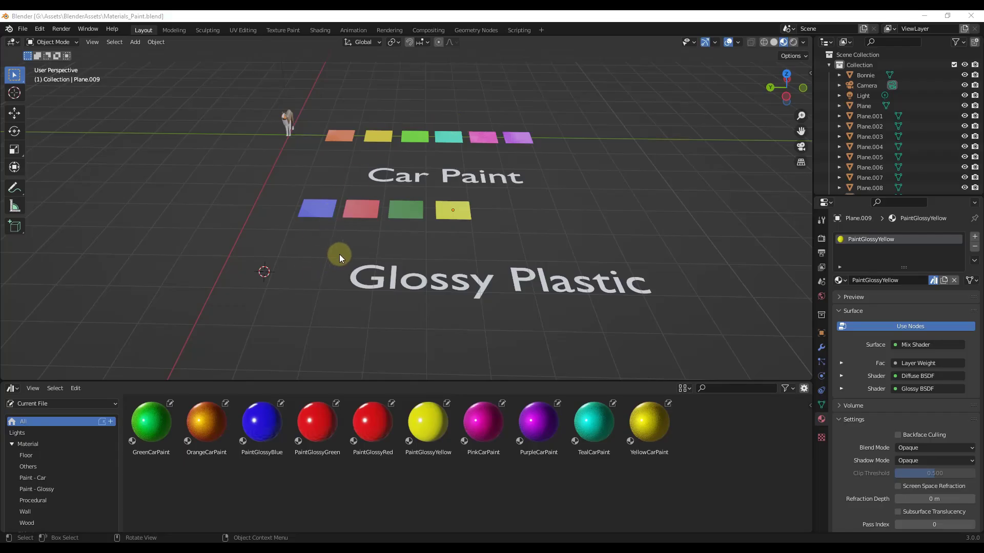
mouse_move(336, 257)
middle_mouse_down()
mouse_move(385, 257)
mouse_move(239, 139)
middle_mouse_up()
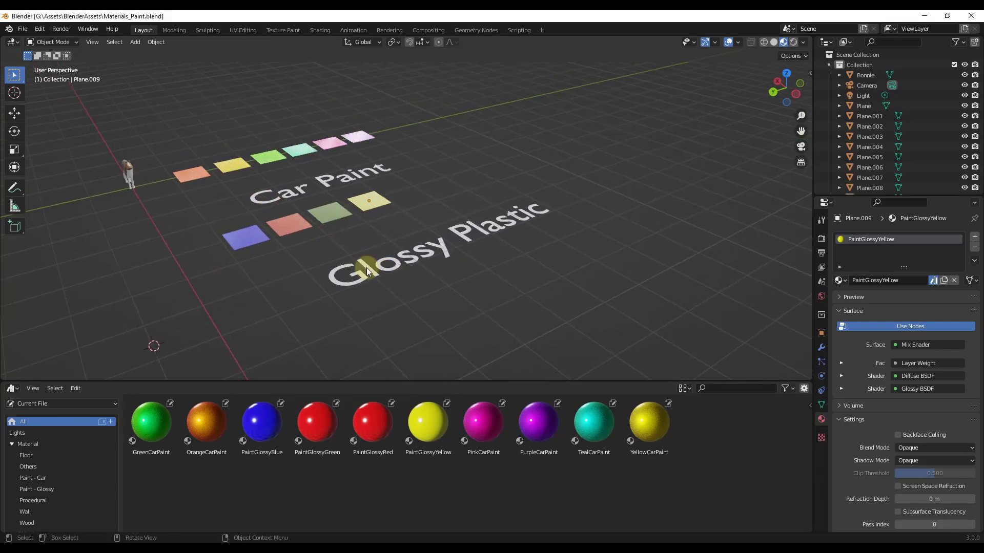
scroll(233, 170, "down", 2)
scroll(224, 174, "up", 3)
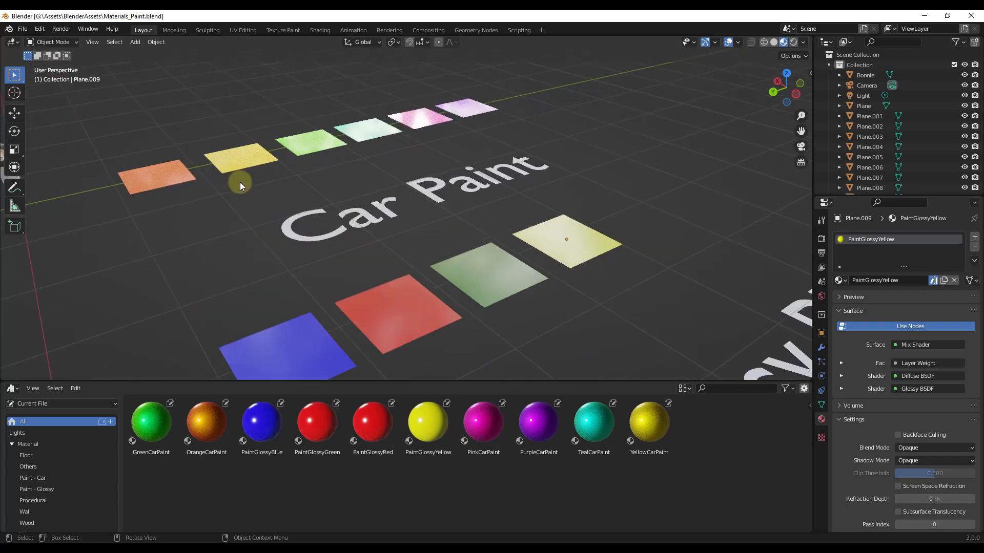
scroll(240, 182, "down", 3)
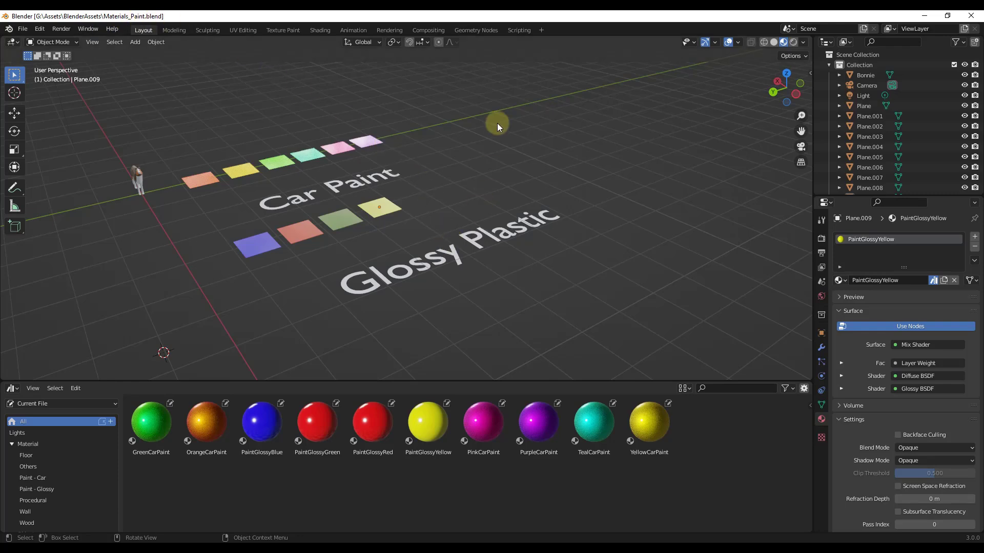
Duplicate the yellow Glossy Plastic sample plane and place the copy next to it along the global Y axis
scroll(497, 126, "up", 4)
key("shift+d")
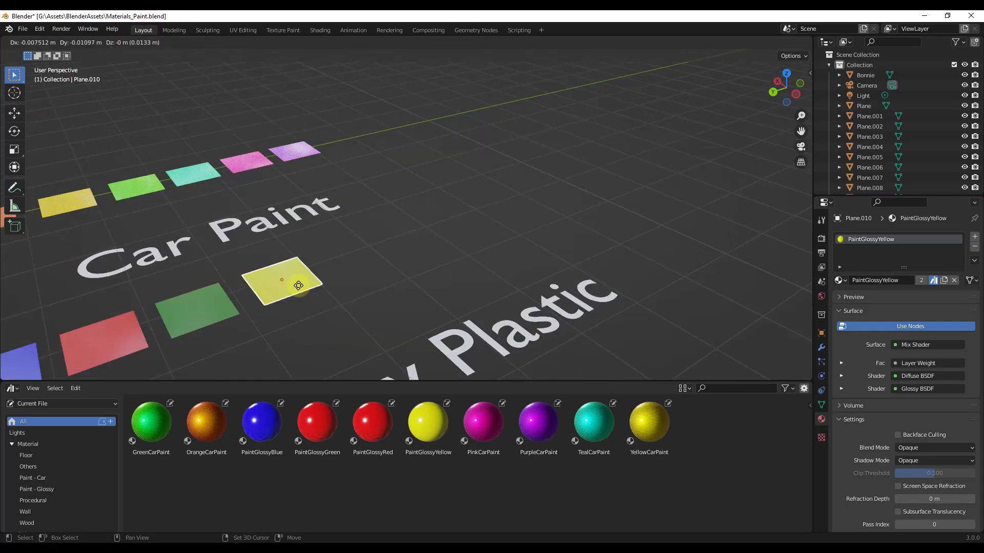
key("y")
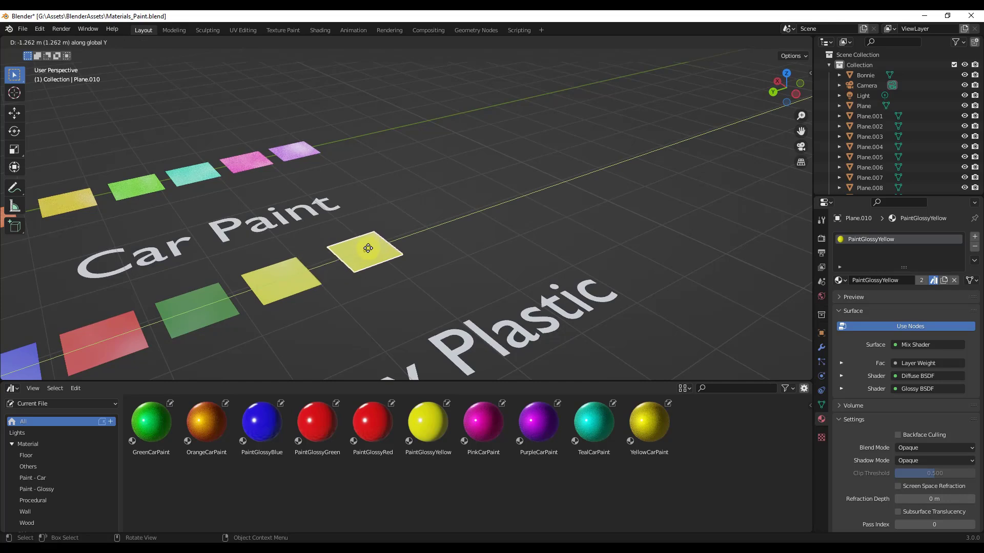
left_click(382, 249)
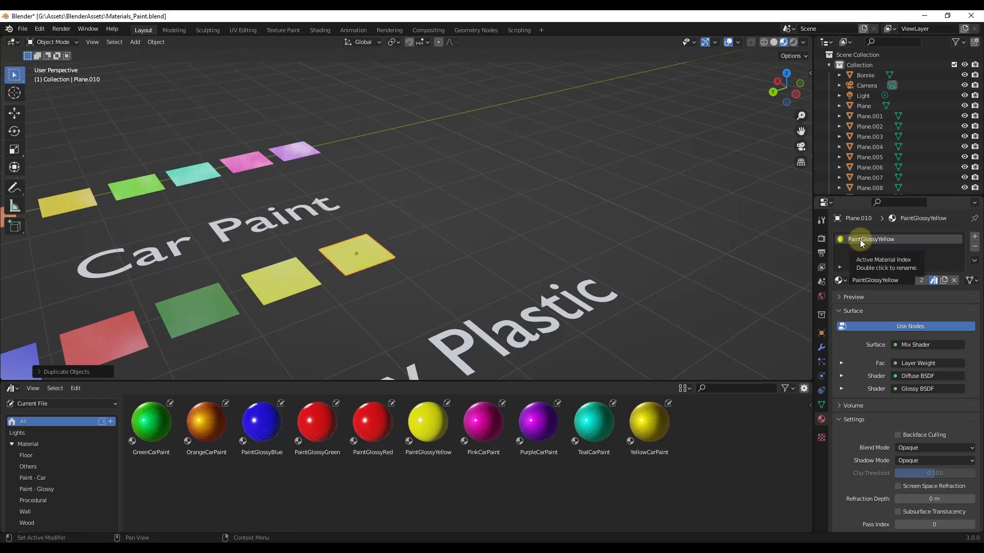
Make the duplicated plane's PaintGlossyYellow material a single-user copy
middle_click_drag(518, 281, 320, 260)
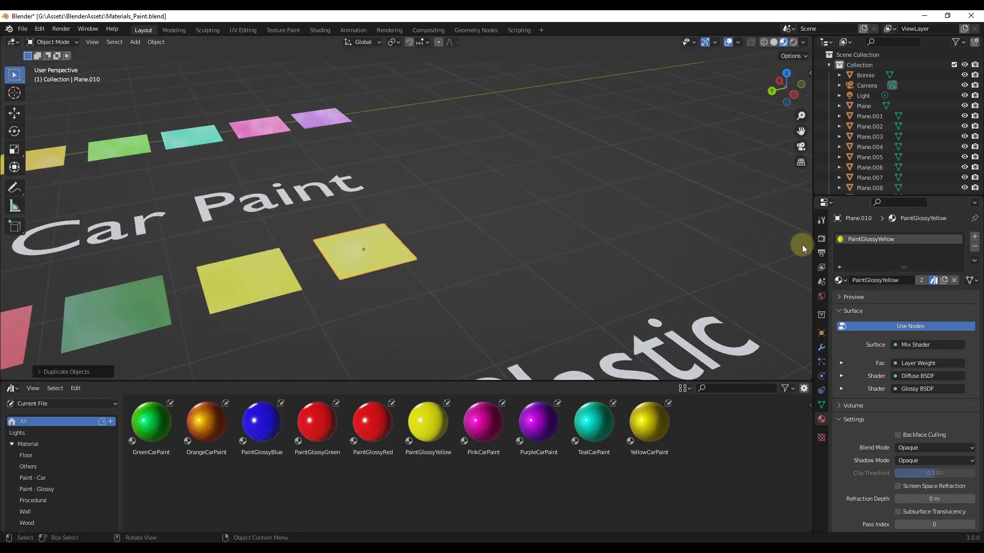
left_click(922, 281)
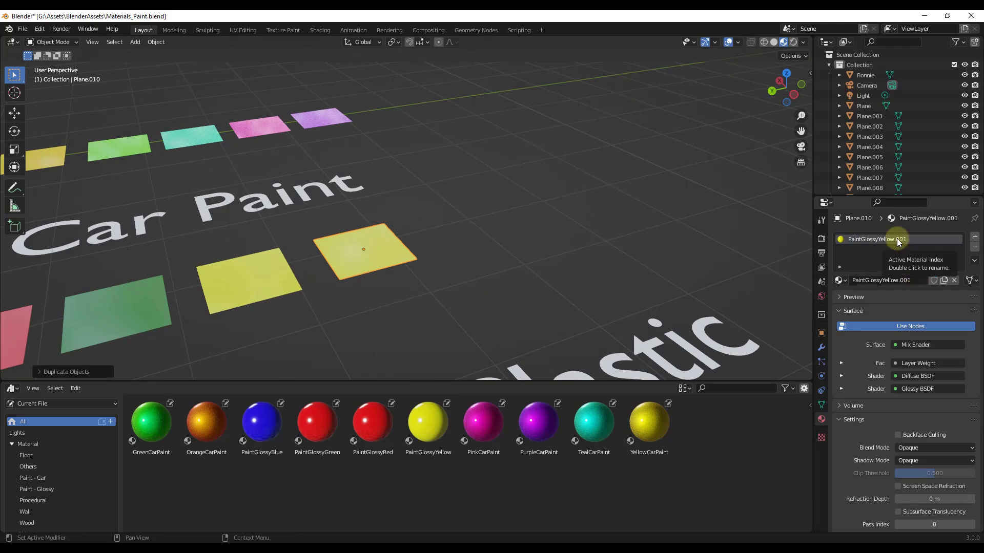
scroll(897, 242, "down", 2)
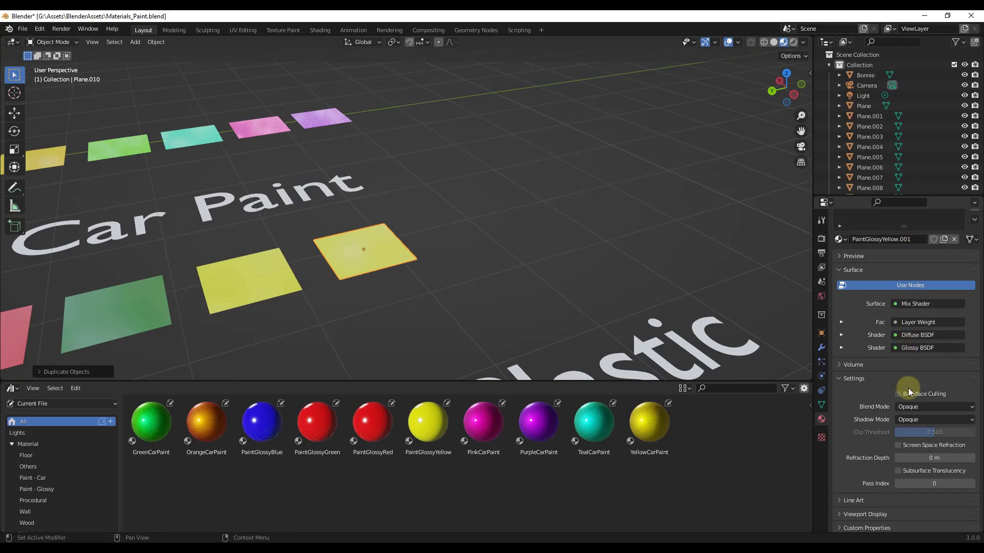
scroll(897, 242, "up", 2)
Open the Shading workspace and change the copied material's Diffuse BSDF color to bright pink
left_click(320, 30)
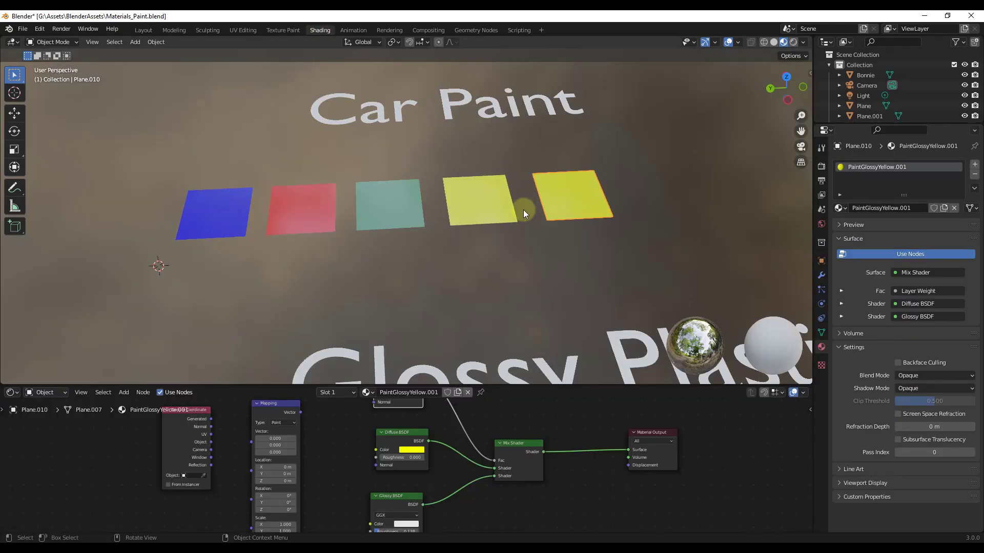
middle_click_drag(426, 251, 495, 230)
middle_click_drag(456, 290, 467, 286)
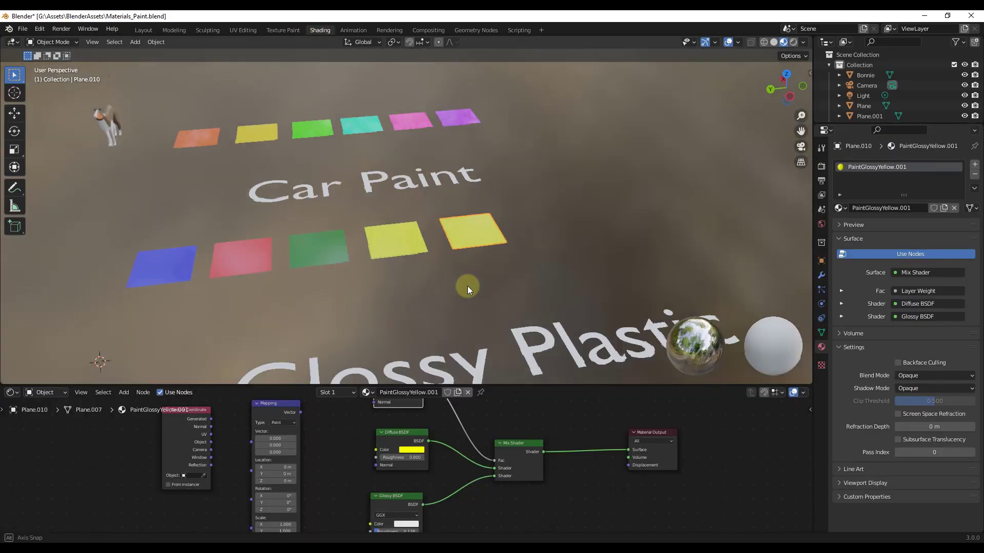
left_click(413, 450)
left_click_drag(407, 365, 463, 416)
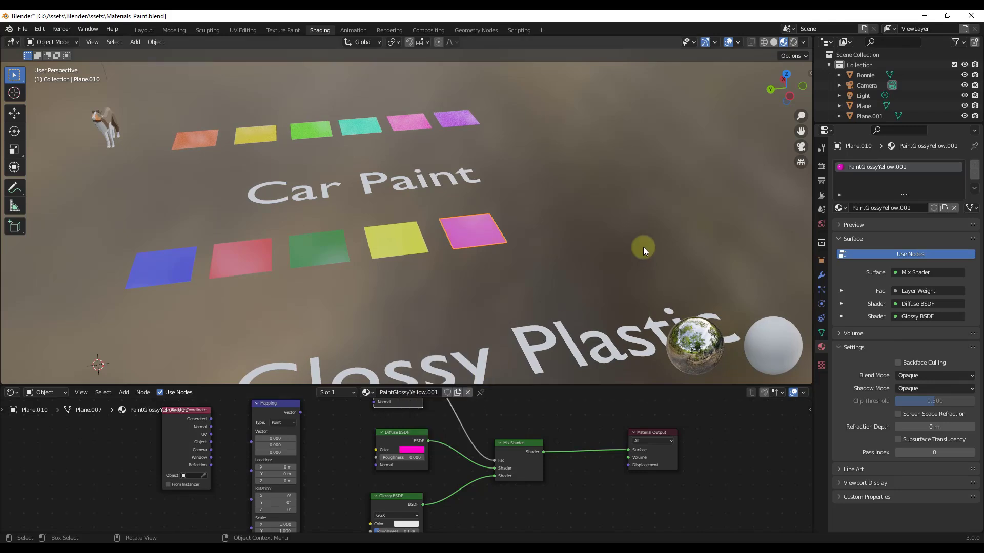
Rename the duplicated plane's material as PaintGlossyPink
left_click(880, 208)
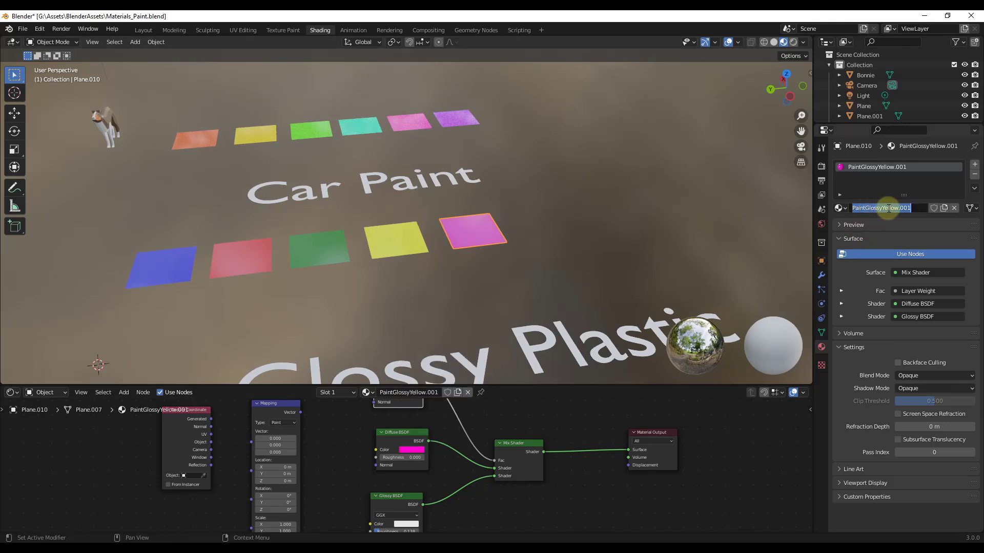
left_click_drag(879, 208, 944, 194)
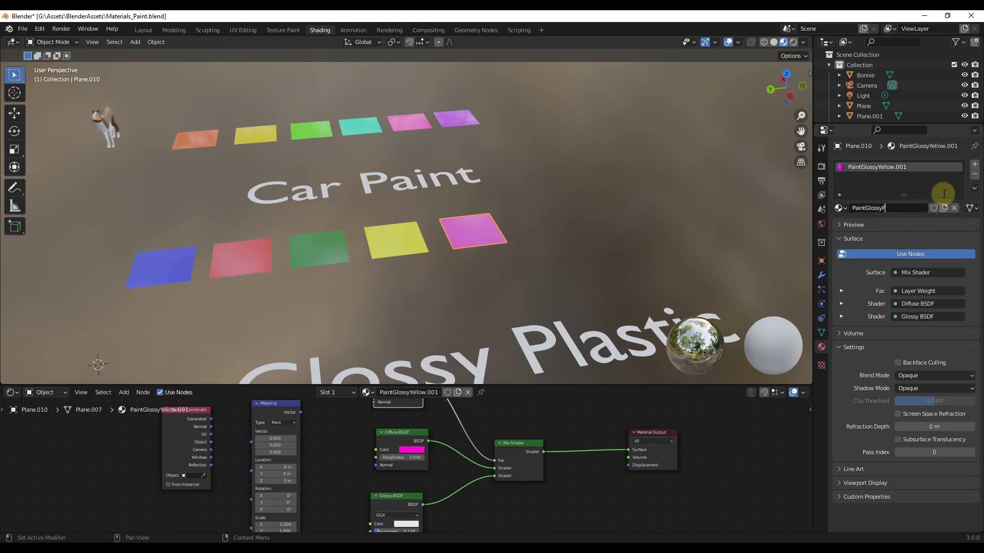
type("Pink")
key("Return")
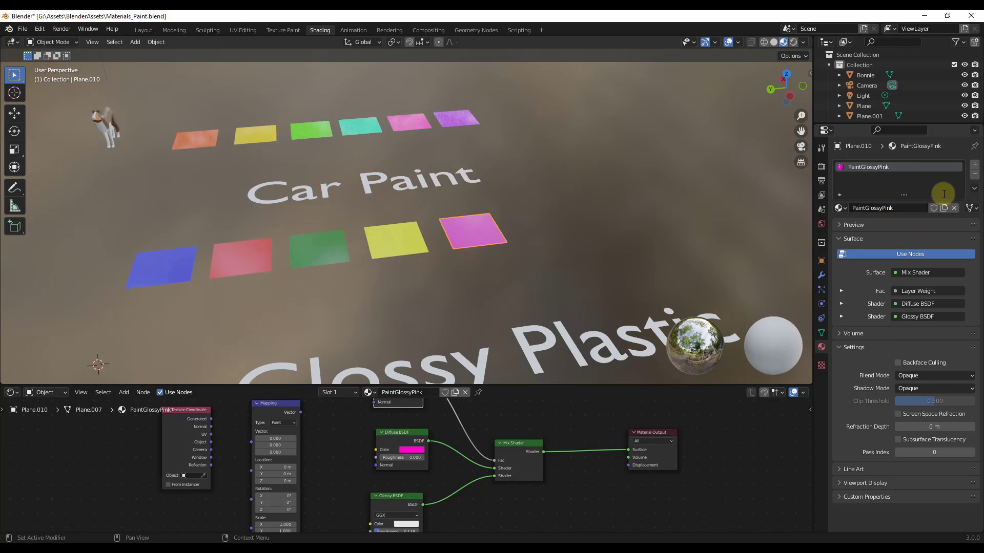
Mark the PaintGlossyPink material as an asset and save the file
right_click(868, 169)
left_click(823, 227)
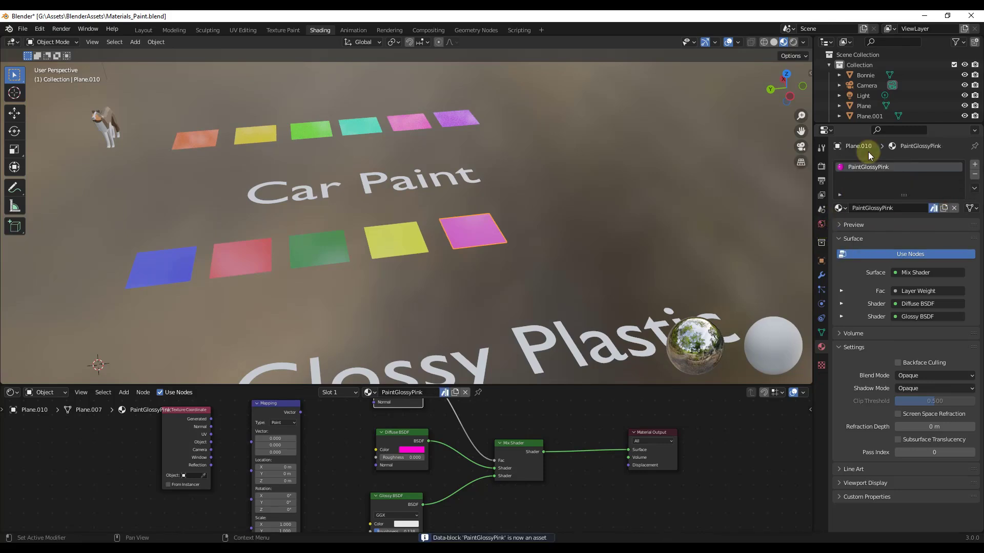
left_click(22, 28)
left_click(36, 98)
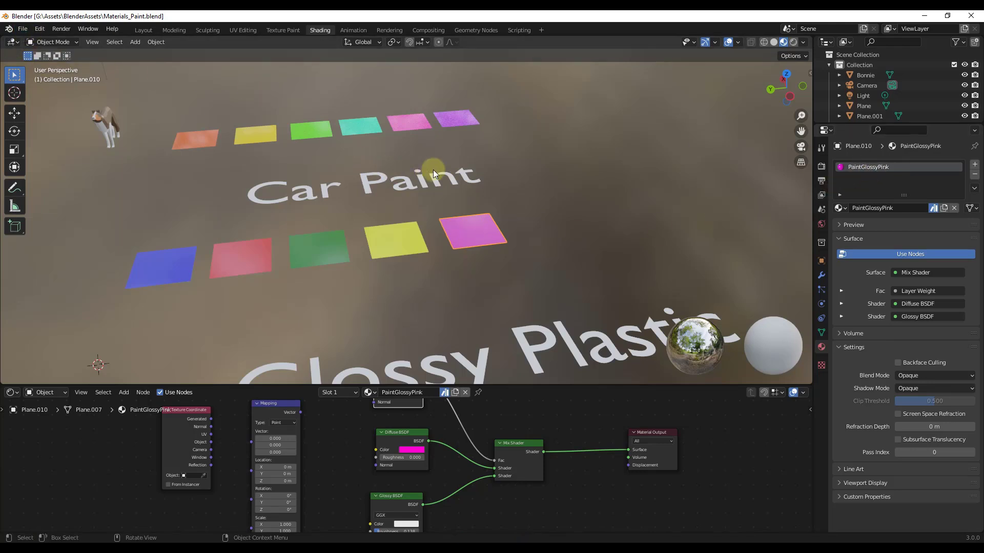
Change the Shader Editor area below the viewport to the Asset Browser
left_click(471, 239)
left_click(123, 392)
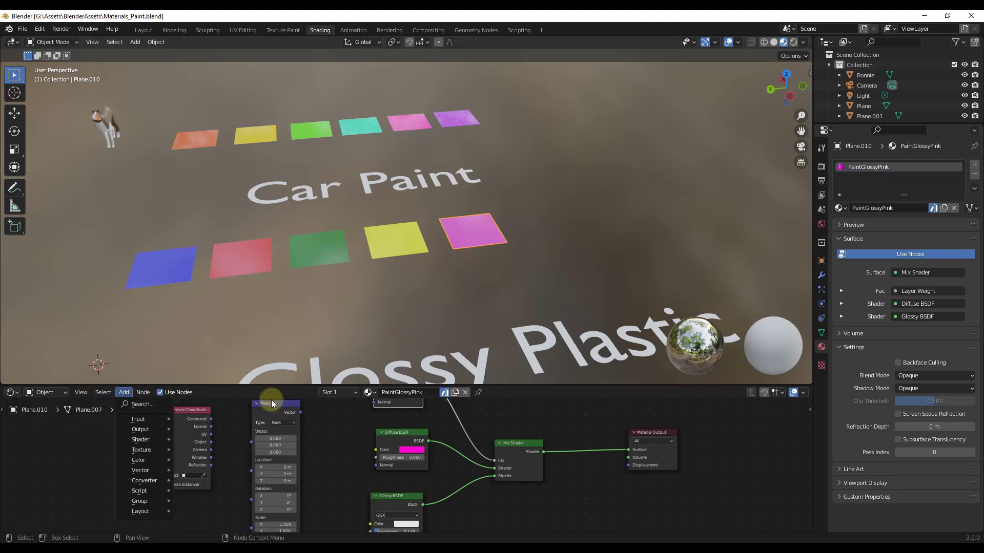
left_click(11, 392)
left_click(11, 392)
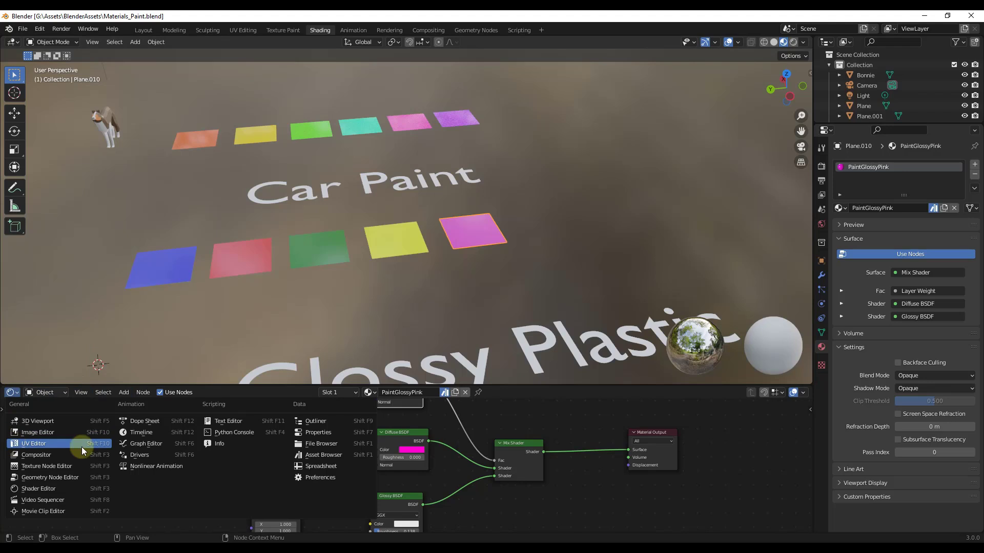
left_click(323, 455)
Assign the PaintGlossyPink asset to the Paint - Glossy catalog and save the file
left_click(372, 431)
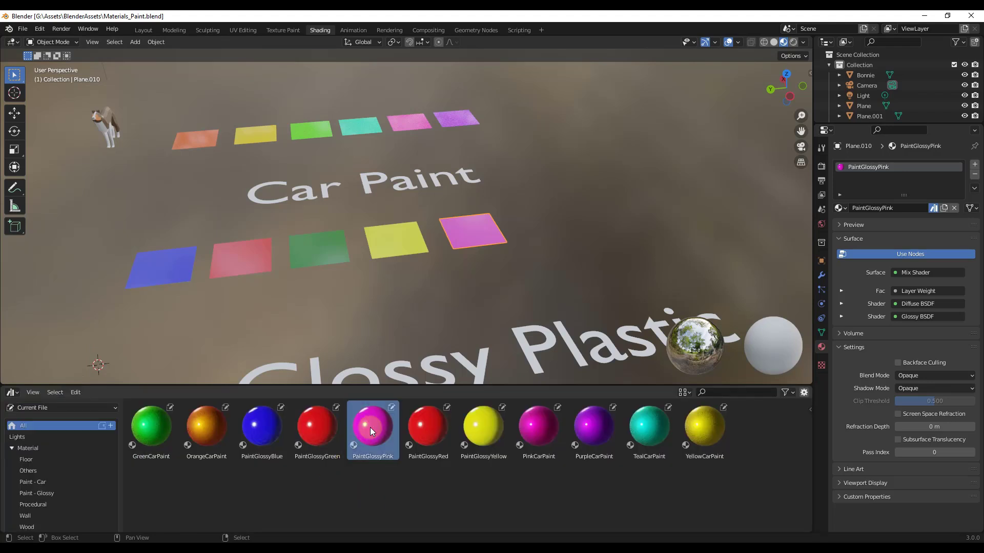
mouse_move(369, 427)
left_mouse_down()
mouse_move(67, 478)
mouse_move(54, 492)
left_mouse_up()
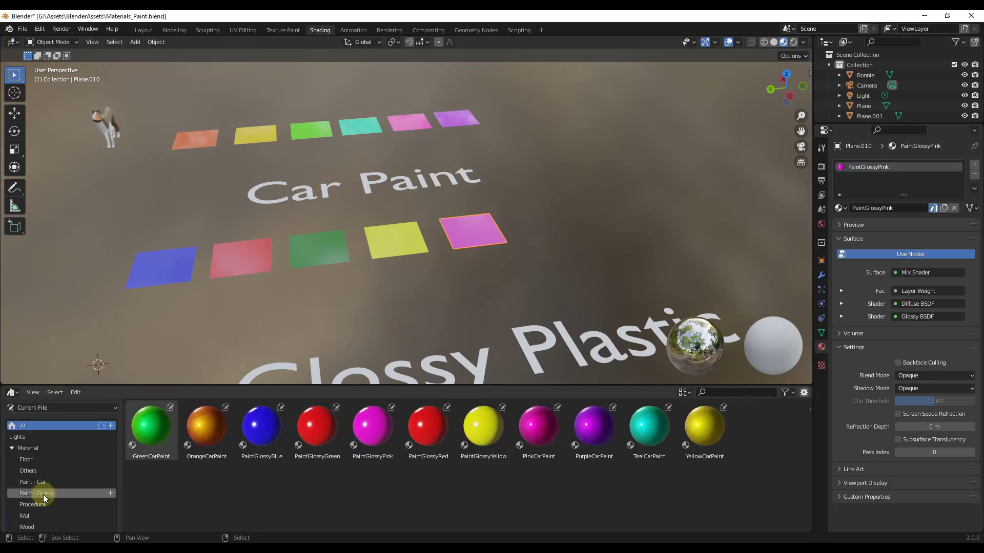
left_click(42, 492)
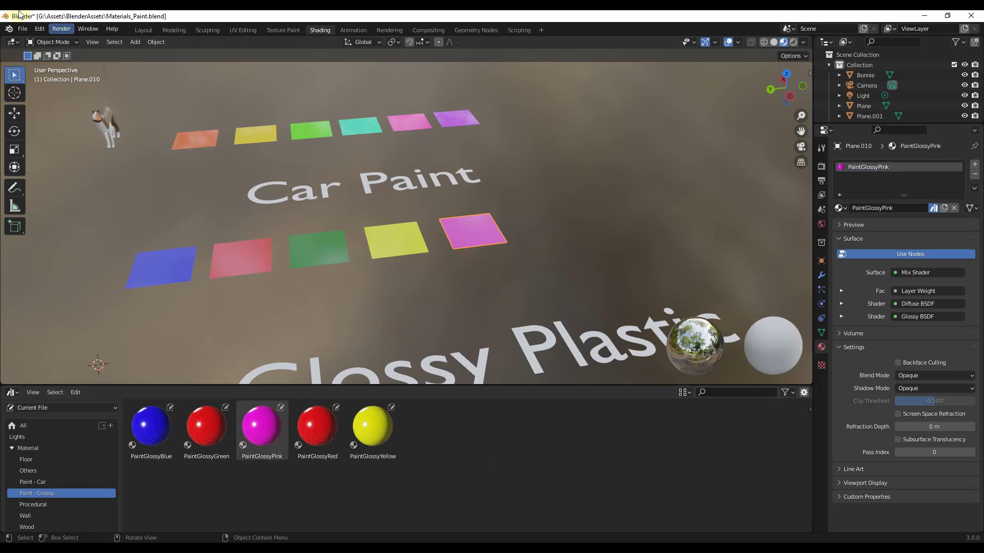
left_click(23, 29)
left_click(39, 98)
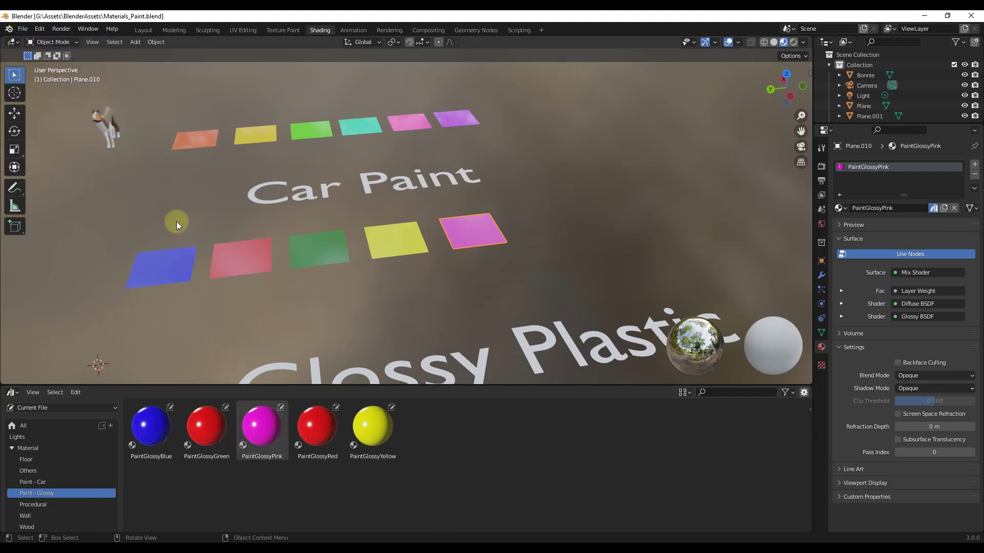
Switch to the Blender window with the monkey head and refresh its asset library
mouse_move(753, 538)
left_click(707, 512)
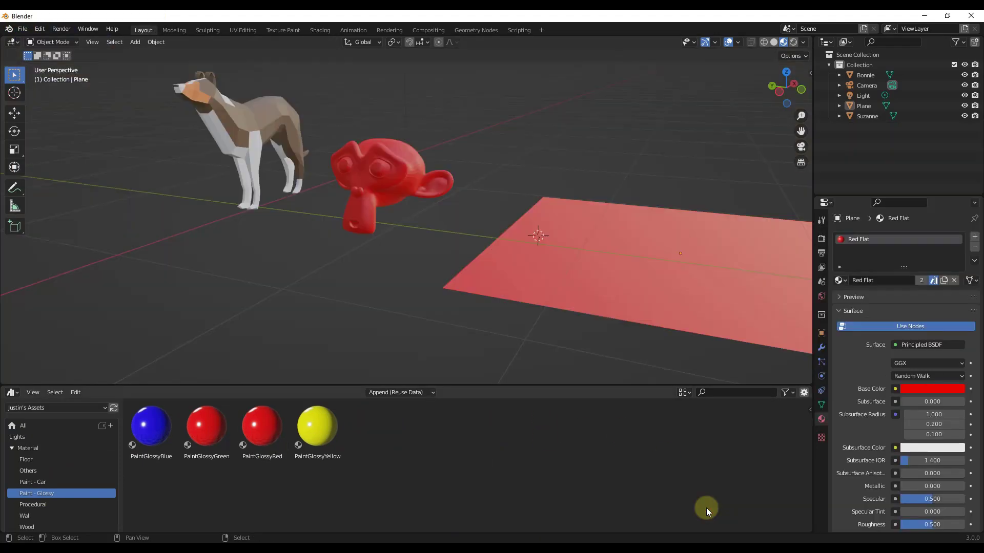
right_click(387, 438)
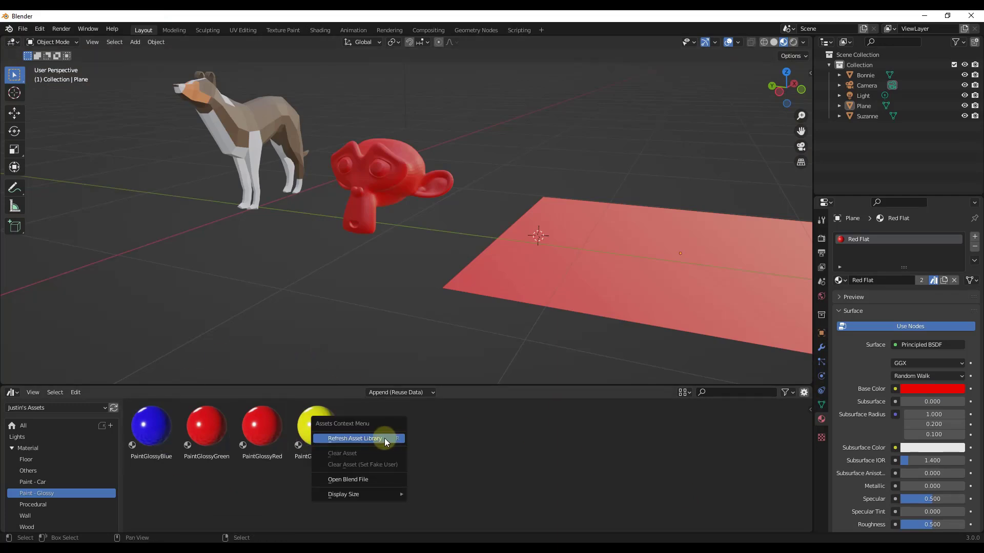
left_click(384, 438)
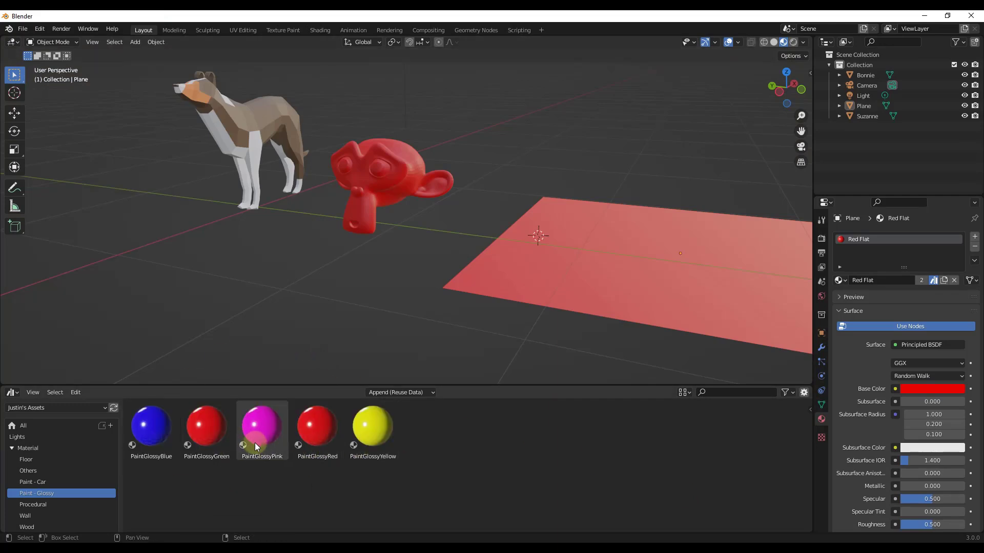
Return to the Materials_Paint.blend window and look over the Car Paint and Glossy Plastic samples
mouse_move(317, 428)
left_mouse_down()
mouse_move(324, 375)
mouse_move(375, 246)
left_mouse_up()
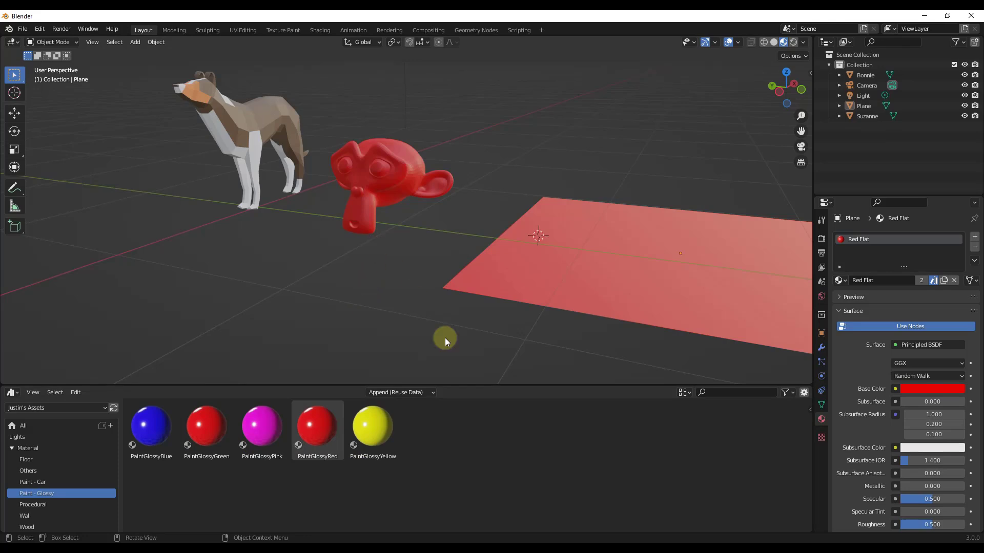
left_click_drag(445, 341, 669, 451)
mouse_move(766, 549)
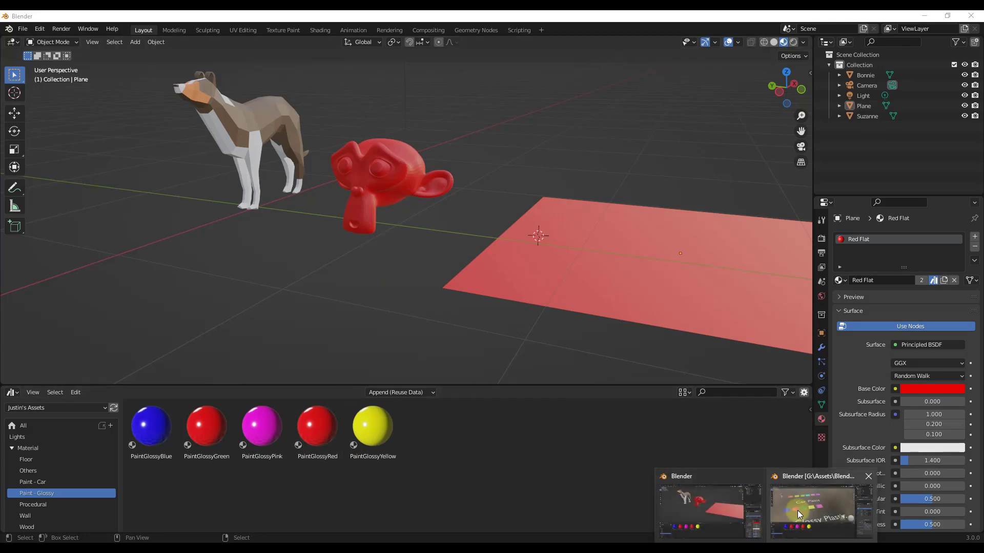
left_click(798, 513)
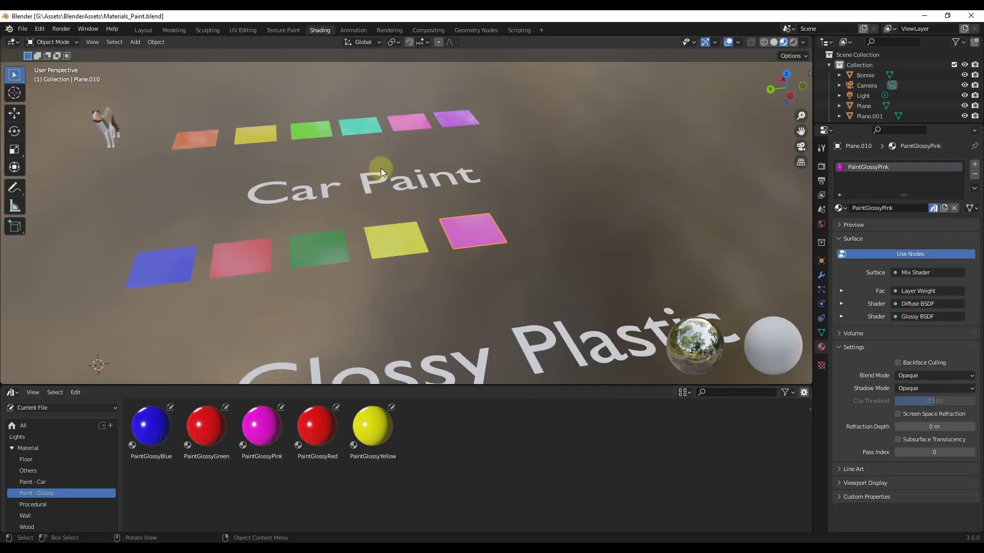
scroll(389, 168, "down", 4)
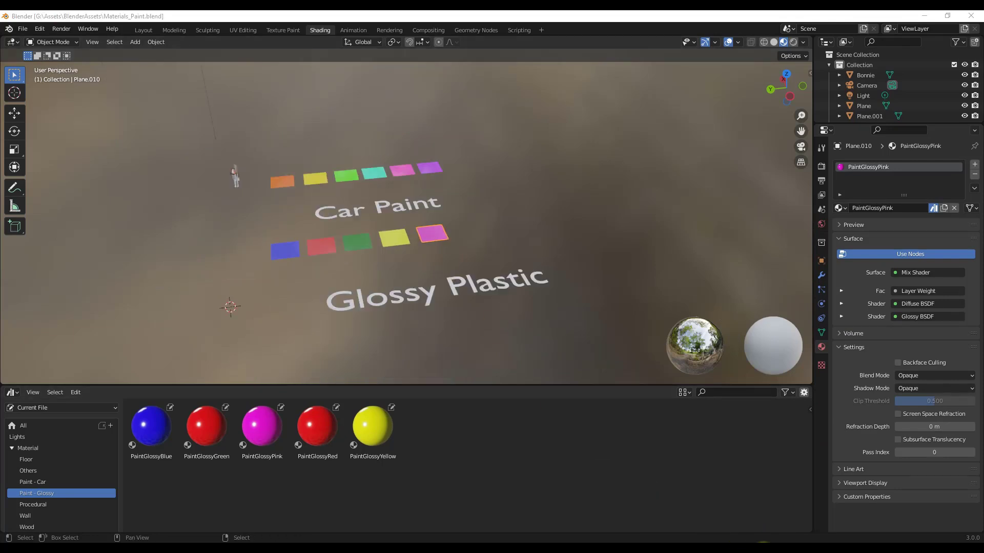
Switch back to the monkey head scene and select the monkey head to inspect its Red Flat material
mouse_move(766, 548)
left_click(705, 502)
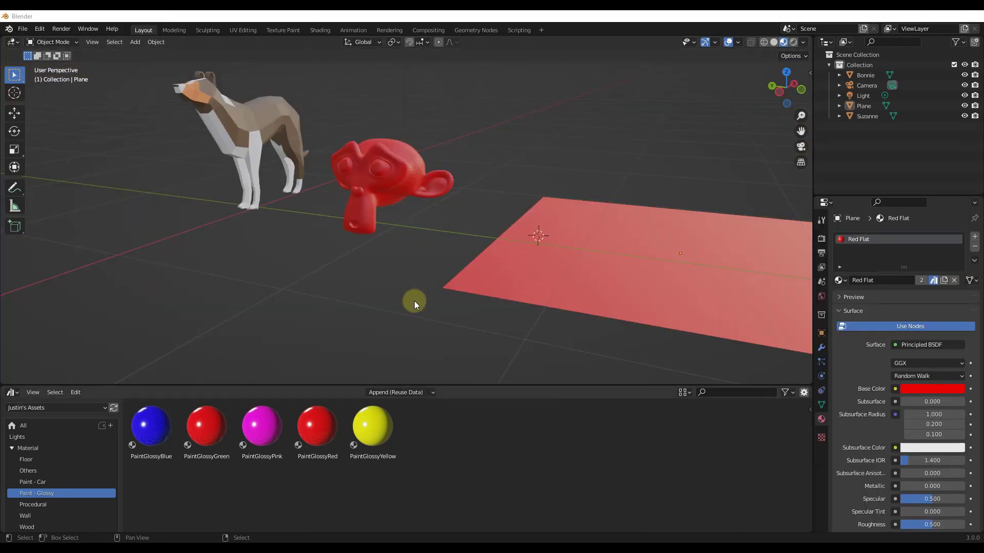
left_click(376, 162)
scroll(392, 171, "up", 1)
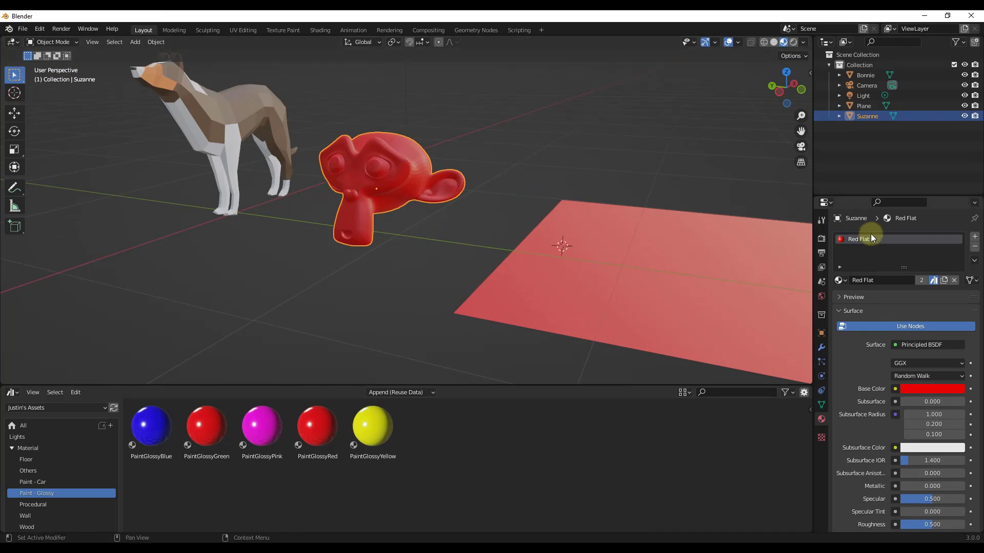
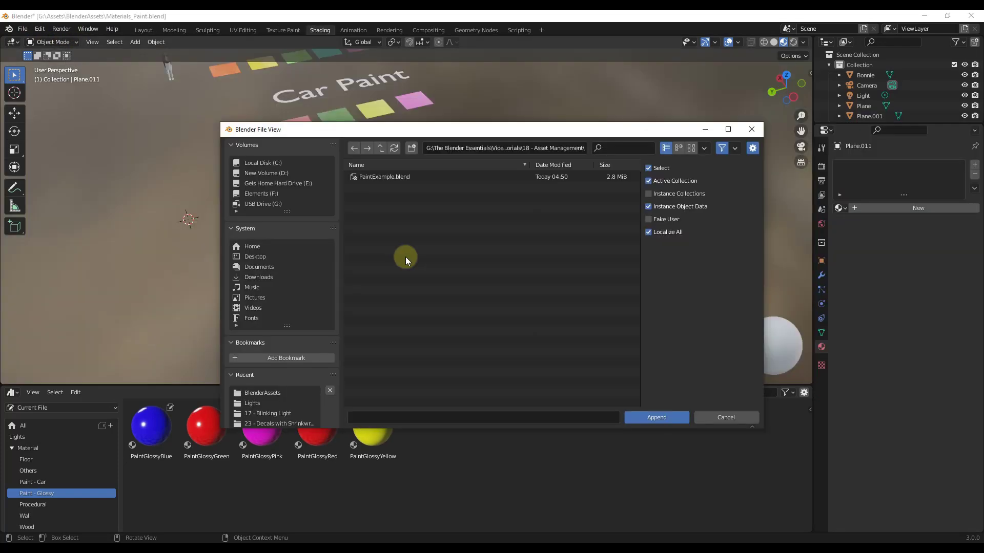
Append the Paint Red Flat material from PaintExample.blend into Materials_Paint.blend
double_click(391, 176)
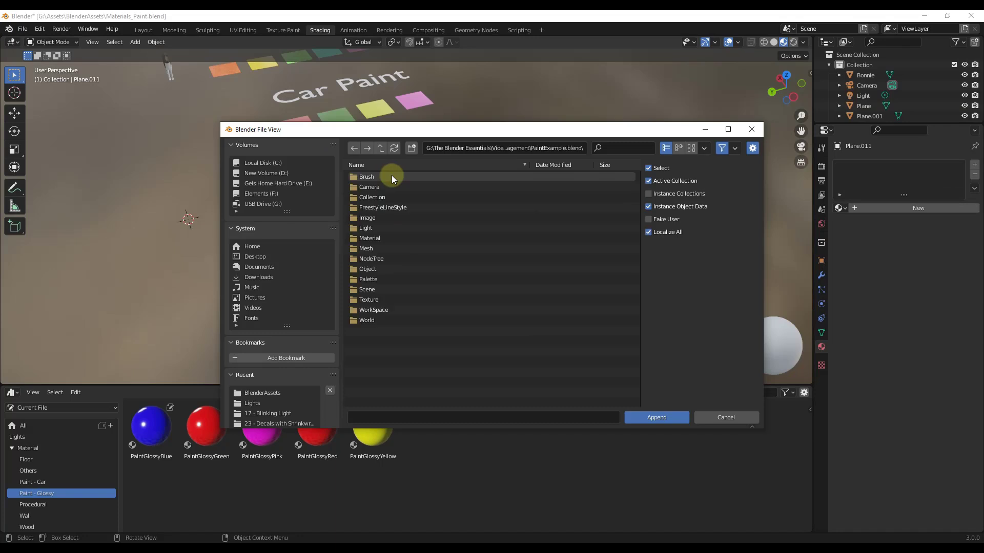
double_click(379, 238)
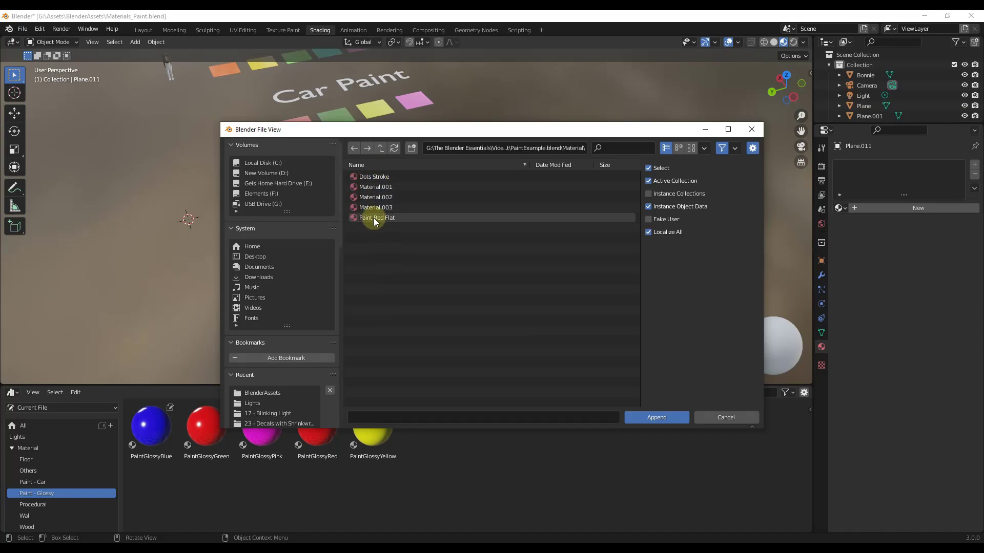
double_click(374, 218)
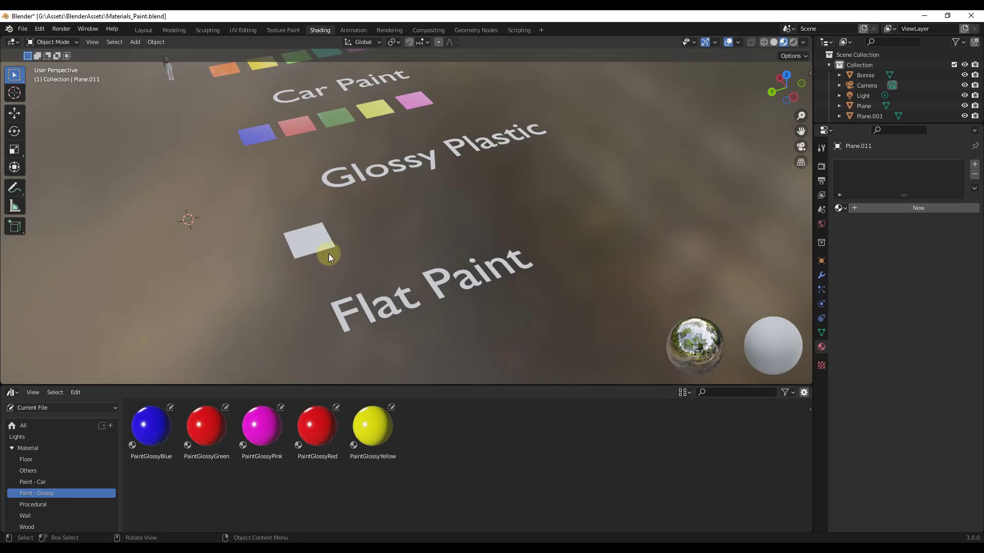
Add a material slot to the plane above the Flat Paint text and assign Paint Red Flat to it
left_click(974, 164)
left_click(845, 210)
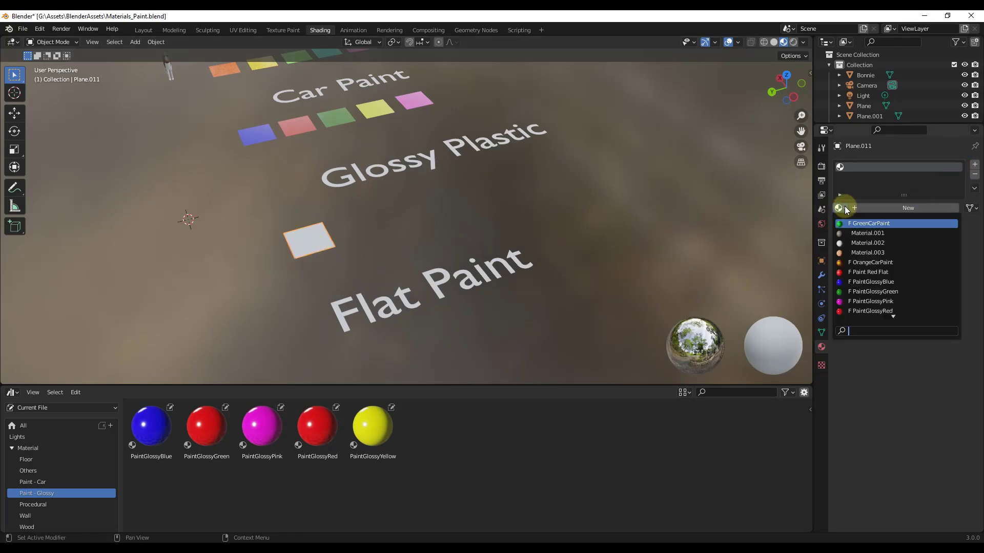
scroll(887, 307, "down", 3)
scroll(886, 304, "down", 2)
left_click(869, 224)
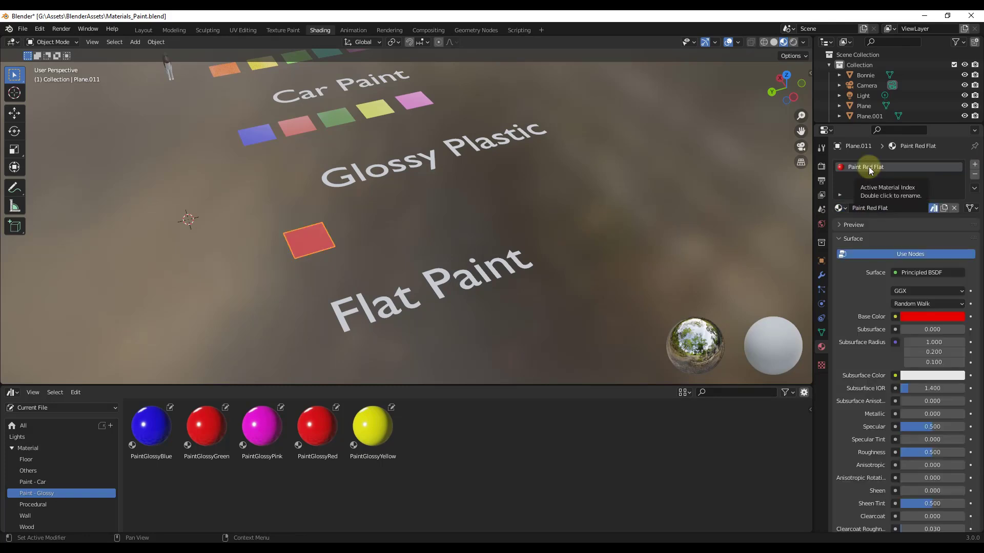
left_click(840, 209)
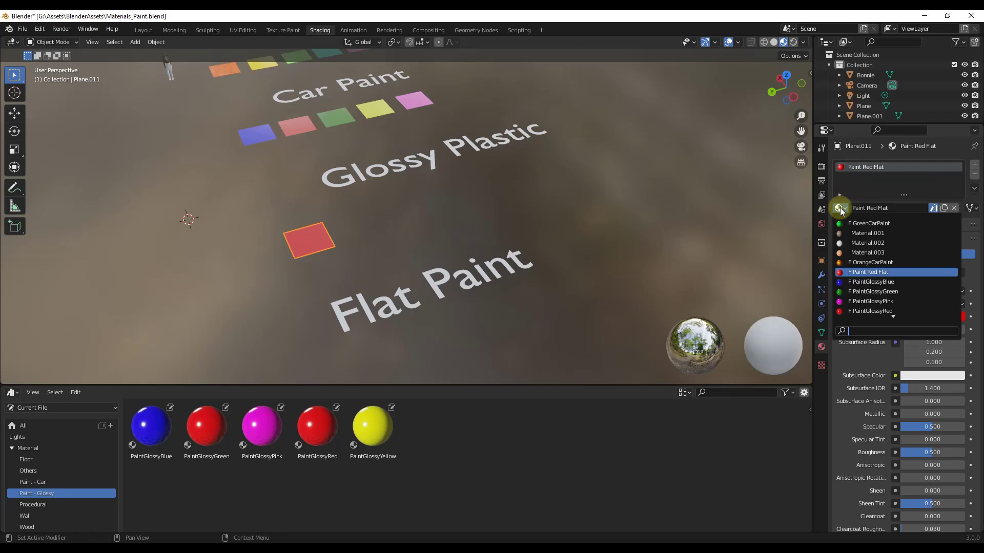
scroll(291, 239, "up", 4)
scroll(314, 223, "up", 2)
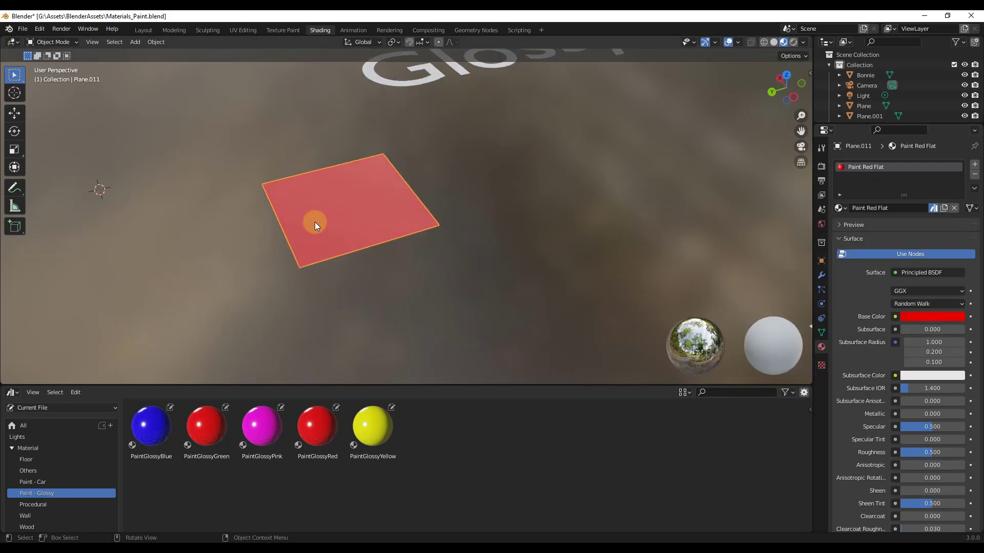
scroll(328, 220, "down", 4)
scroll(328, 219, "down", 3)
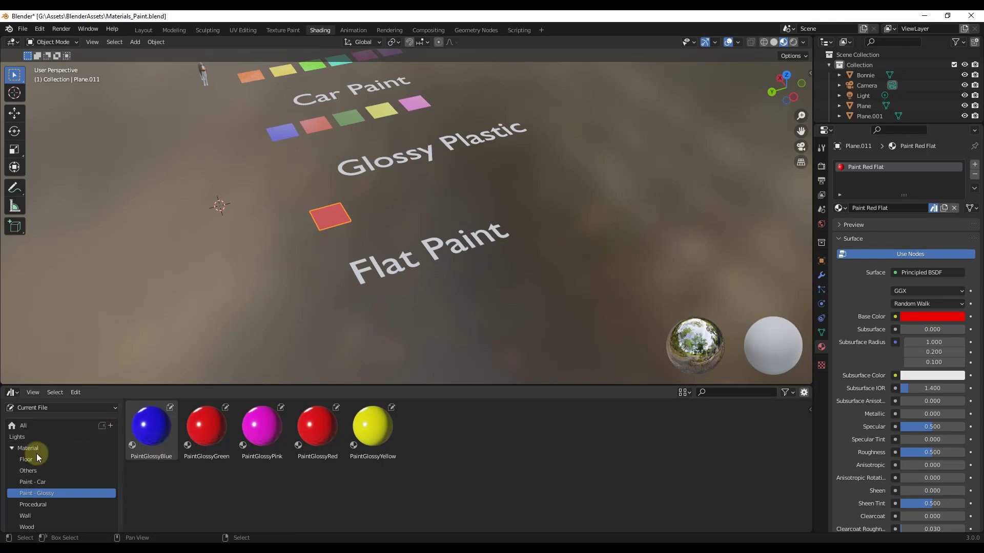
Create a catalog named Paint - Flat under the Material catalog
left_click(110, 449)
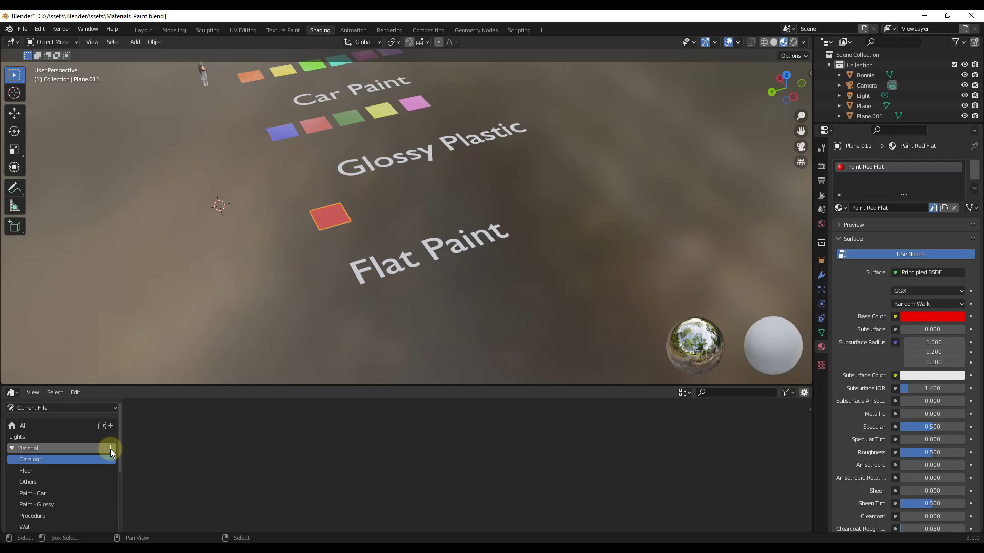
type("Paint - Flat")
key("Return")
Assign the Paint Red Flat material asset to the Paint - Flat catalog and save the file
scroll(57, 429, "up", 5)
left_click(41, 426)
mouse_move(274, 422)
left_mouse_down()
mouse_move(30, 494)
mouse_move(54, 497)
left_mouse_up()
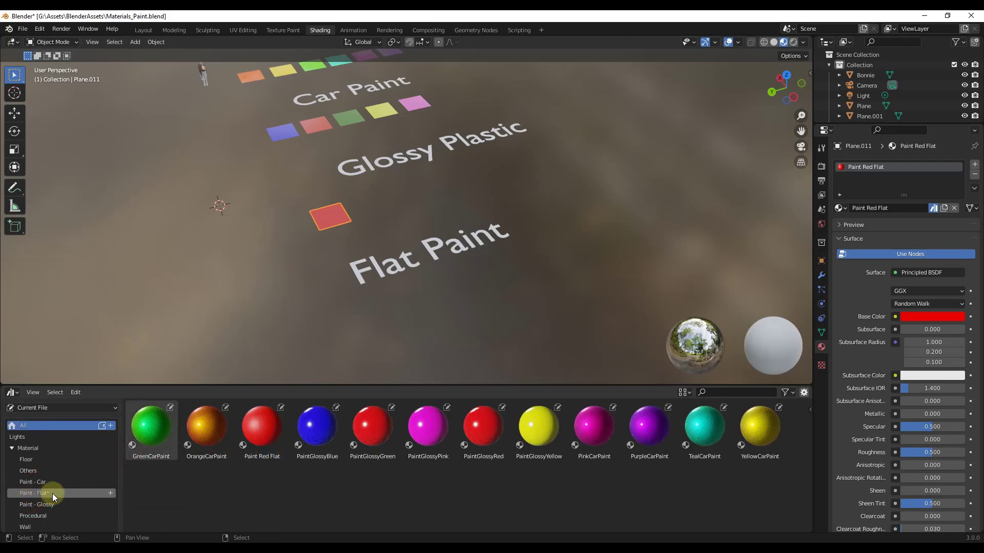
left_click(23, 29)
left_click(36, 97)
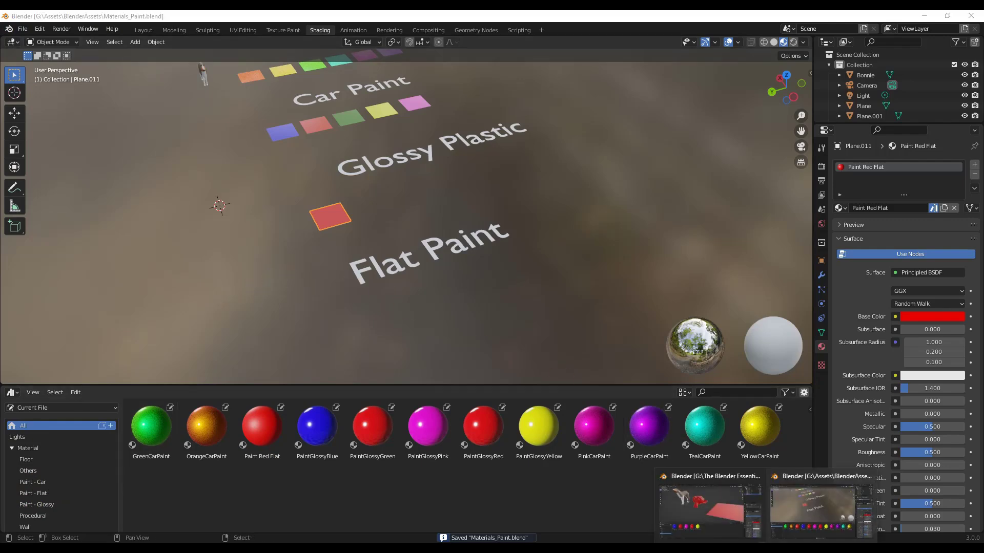
Switch to the PaintExample.blend window, refresh the asset library, and apply Paint Red Flat from the Paint - Flat catalog to the monkey head
left_click(711, 496)
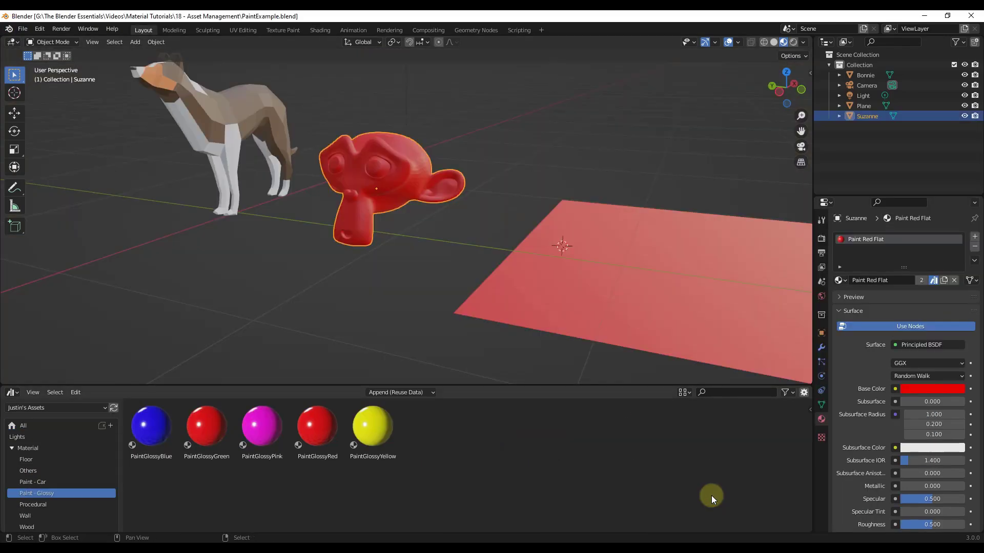
right_click(465, 453)
left_click(454, 455)
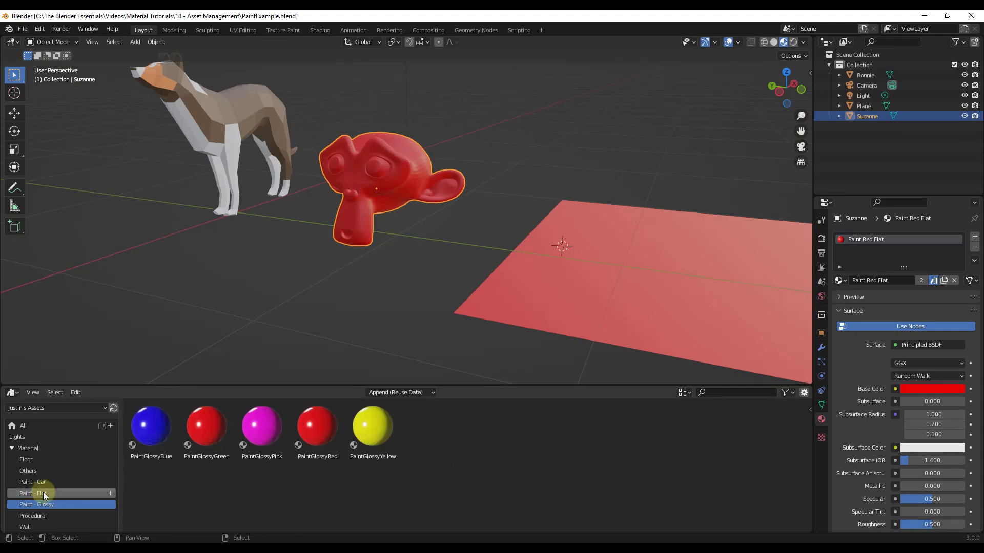
left_click(43, 493)
left_click_drag(144, 424, 380, 224)
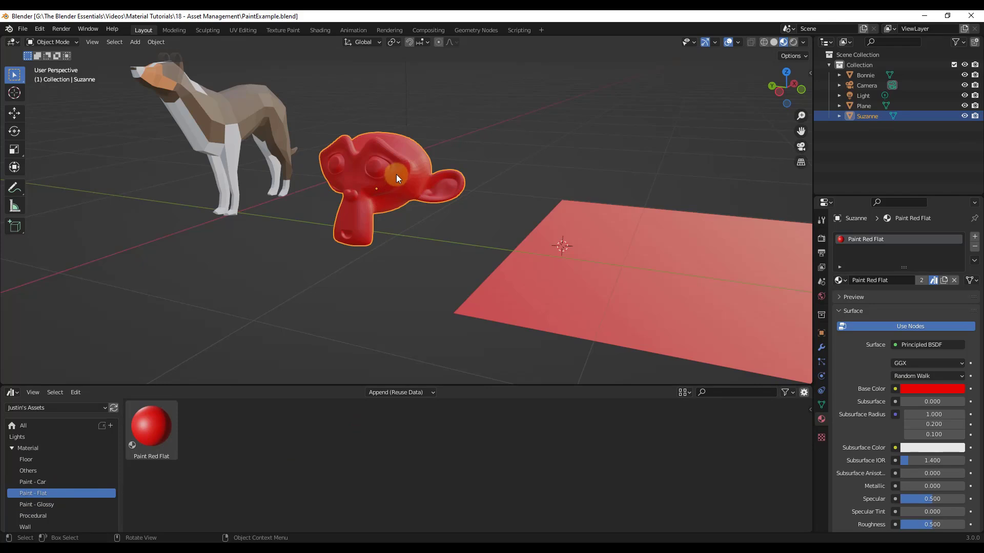
Start a new General file
middle_click_drag(392, 161, 468, 182)
left_click(319, 183)
scroll(330, 177, "down", 6)
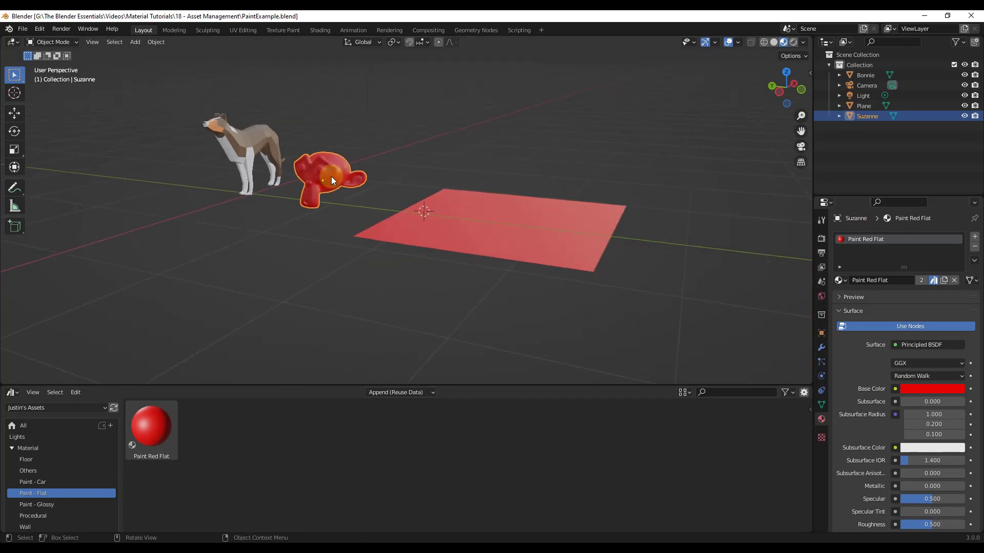
middle_click_drag(334, 170, 422, 166)
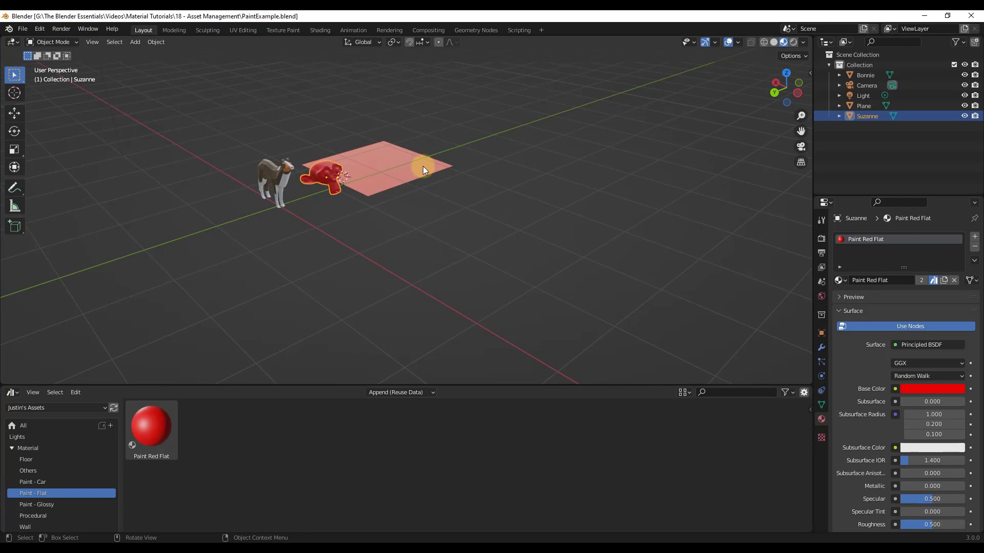
left_click(23, 31)
mouse_move(31, 40)
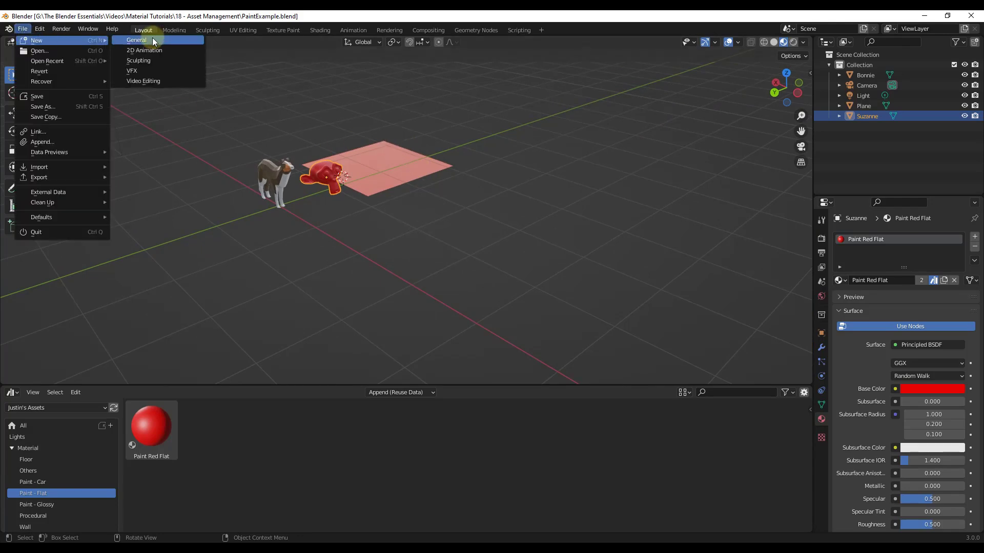
left_click(152, 39)
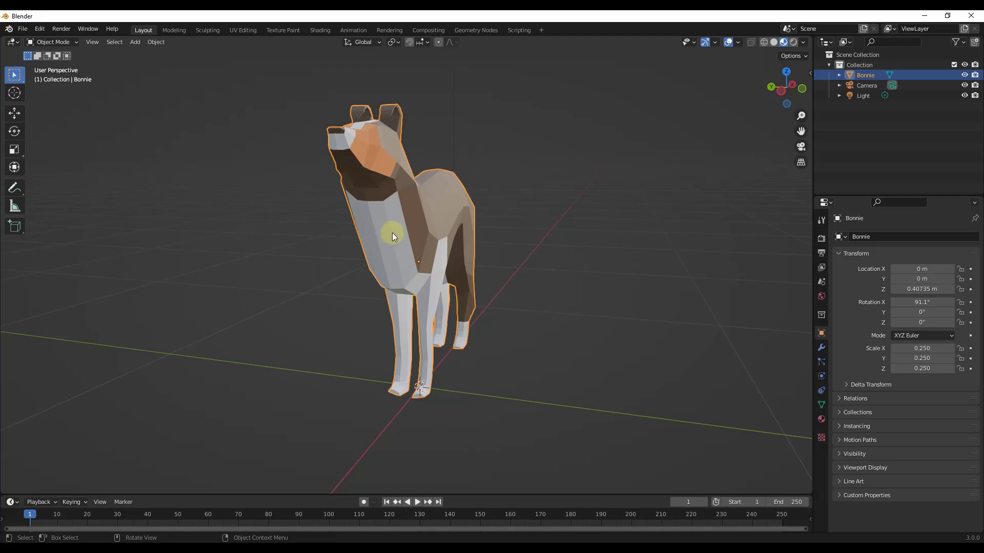
Add a plane scaled to about 0.25 and placed beside the dog at about -1.27 m on Y
scroll(392, 233, "down", 5)
middle_click_drag(401, 230, 531, 222)
key("shift+a")
mouse_move(457, 271)
left_click(494, 272)
Add a text object and replace its content with "Block"
key("shift+a")
left_click(440, 307)
key("Tab")
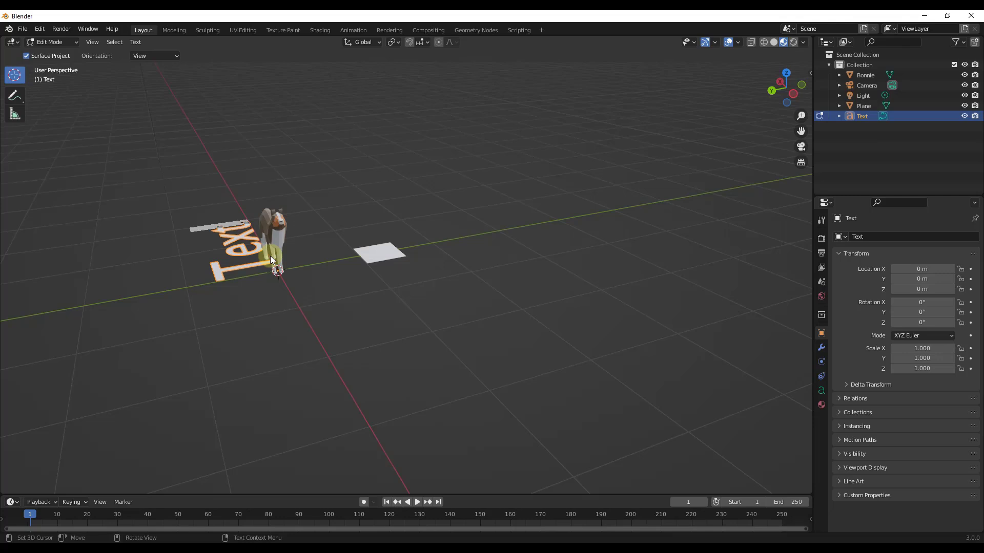
key("BackSpace")
key("BackSpace")
key("BackSpace")
key("BackSpace")
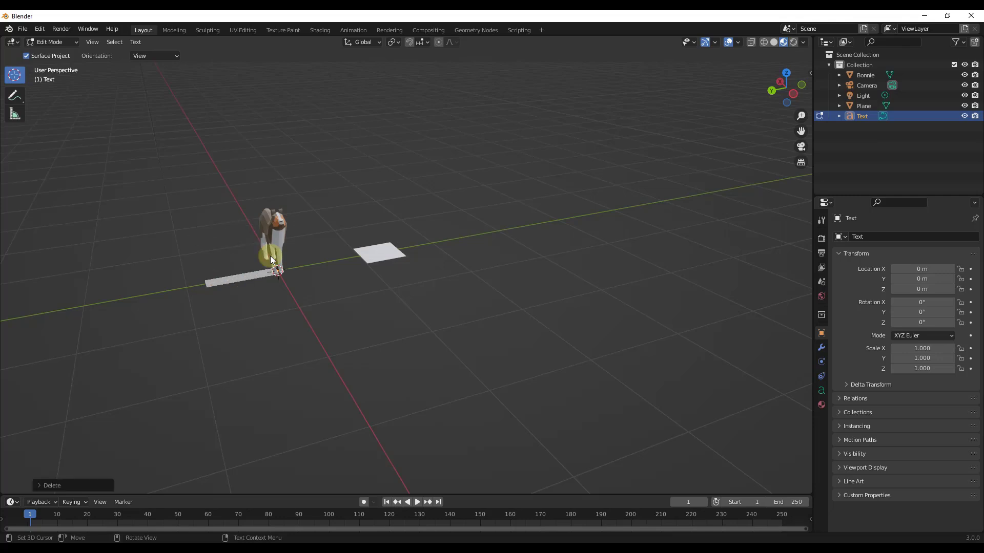
type("Block")
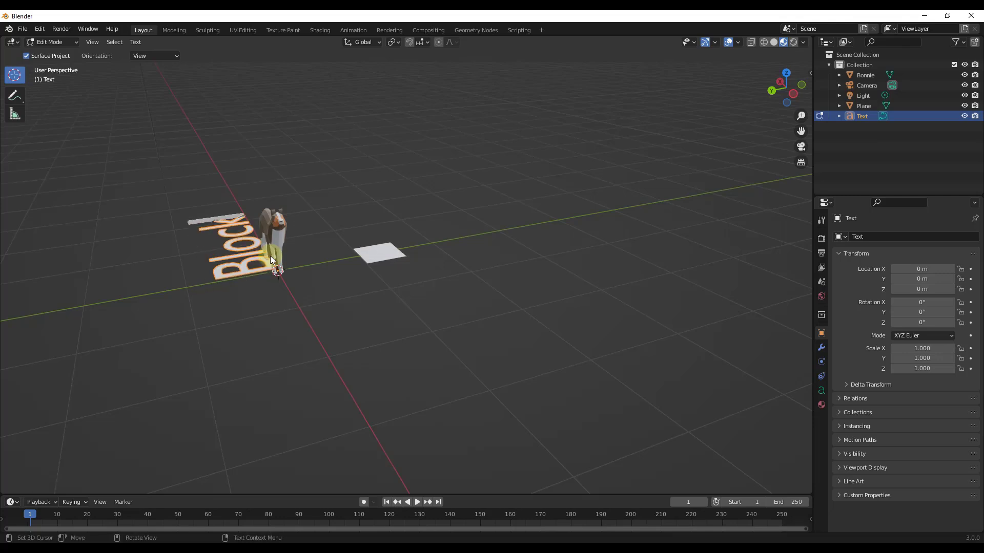
Rotate the Block text -90 degrees about Z and move it in front of the small plane
key("Tab")
type("rz-90")
key("Return")
key("g")
left_click(301, 273)
Texture the small plane with all five Bricks039_2K image maps using Principled Texture Setup
middle_click_drag(301, 273, 176, 114)
scroll(264, 240, "up", 3)
left_click(264, 240)
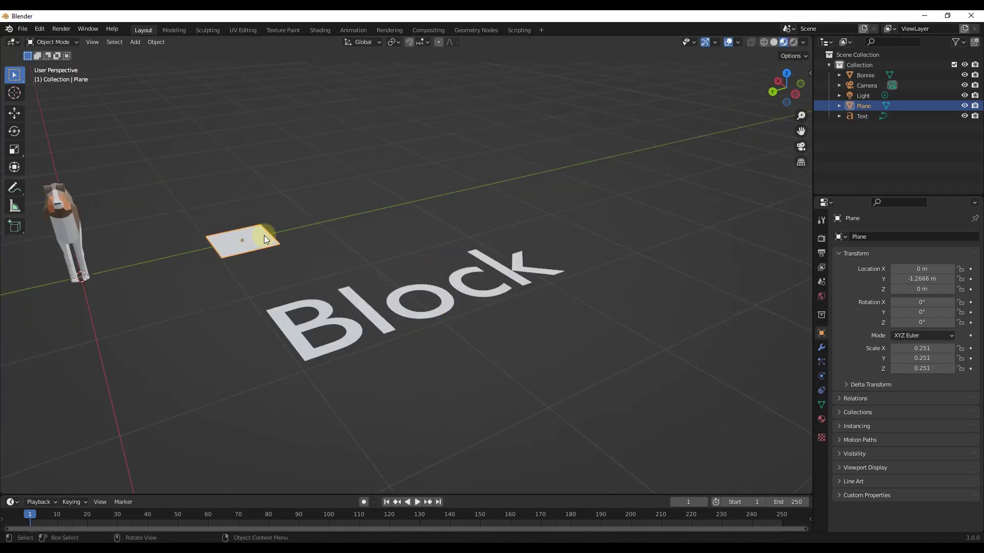
scroll(201, 224, "up", 2)
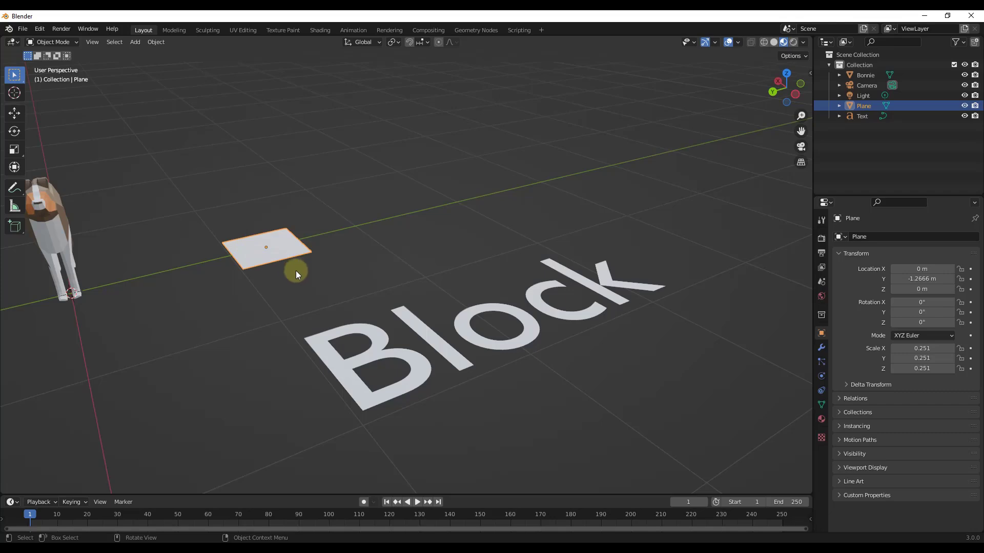
left_click(320, 31)
key("ctrl+shift+t")
double_click(446, 280)
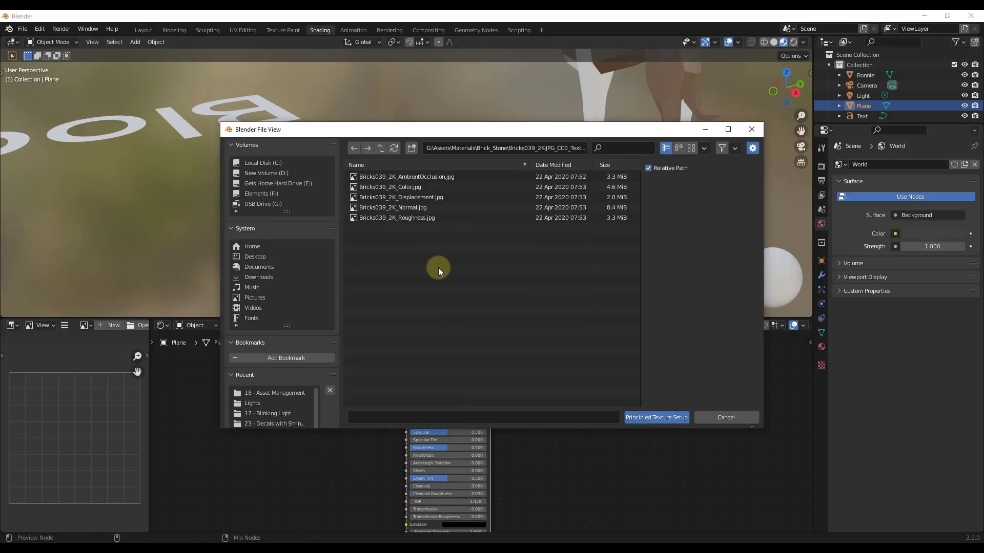
left_click_drag(438, 265, 358, 158)
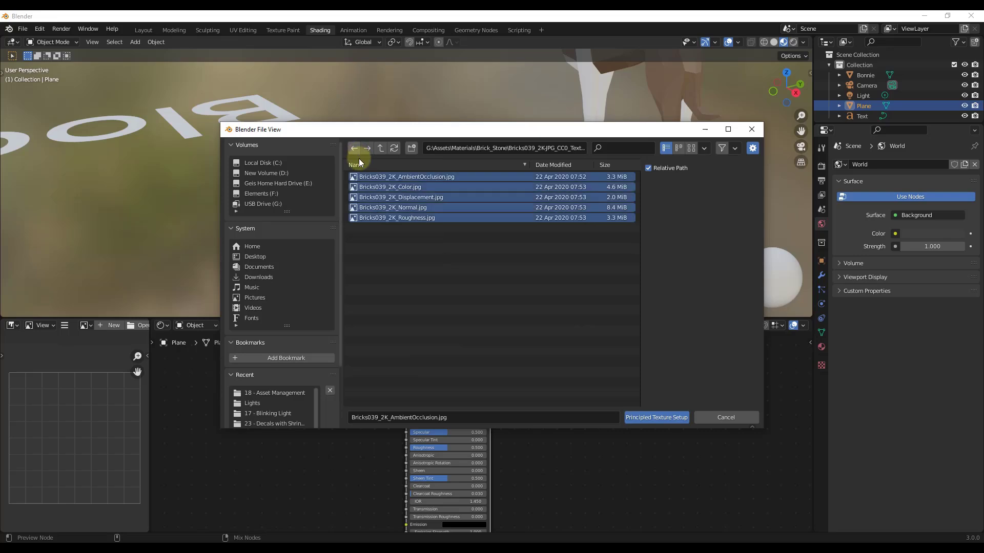
left_click(662, 416)
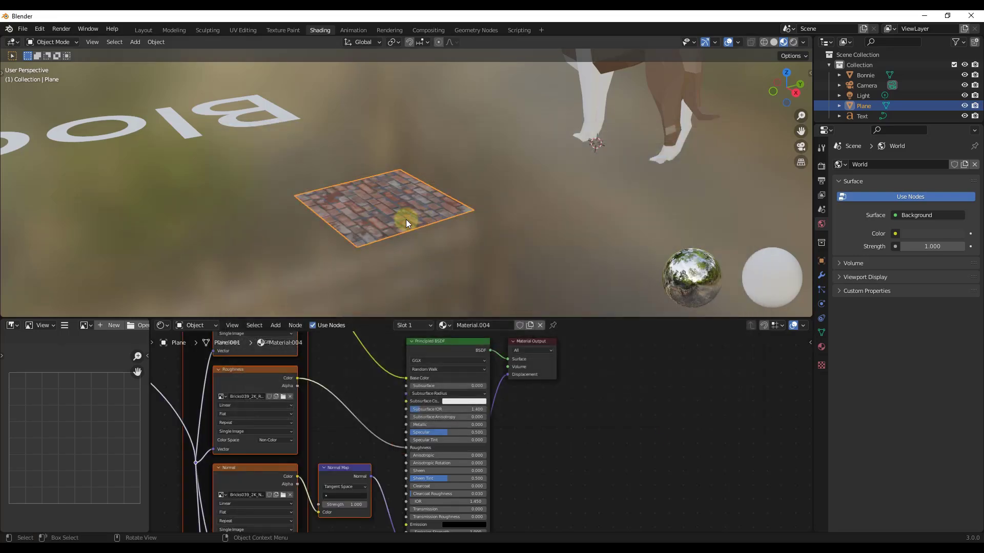
Rename the plane's brick material to Brick_Red01
middle_click_drag(374, 217, 507, 205)
scroll(367, 194, "up", 3)
scroll(399, 217, "down", 8)
left_click(821, 347)
left_click(889, 208)
type("Red01")
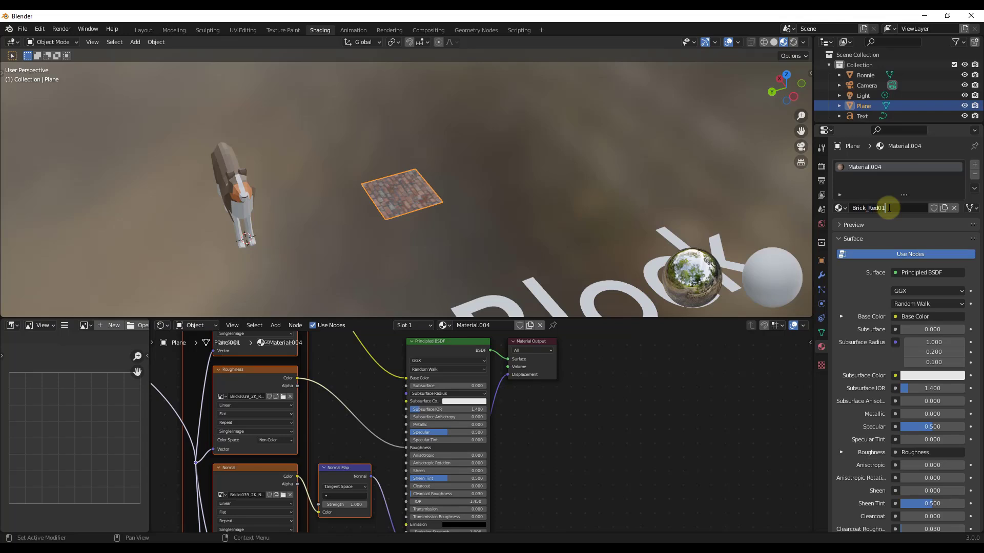
key("Return")
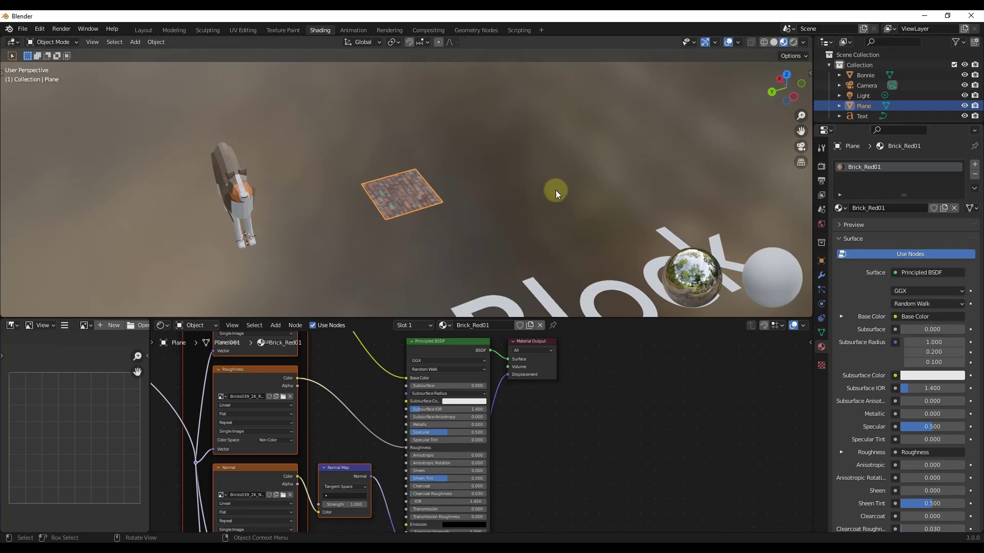
Mark the Brick_Red01 material as an asset
right_click(865, 167)
left_click(832, 169)
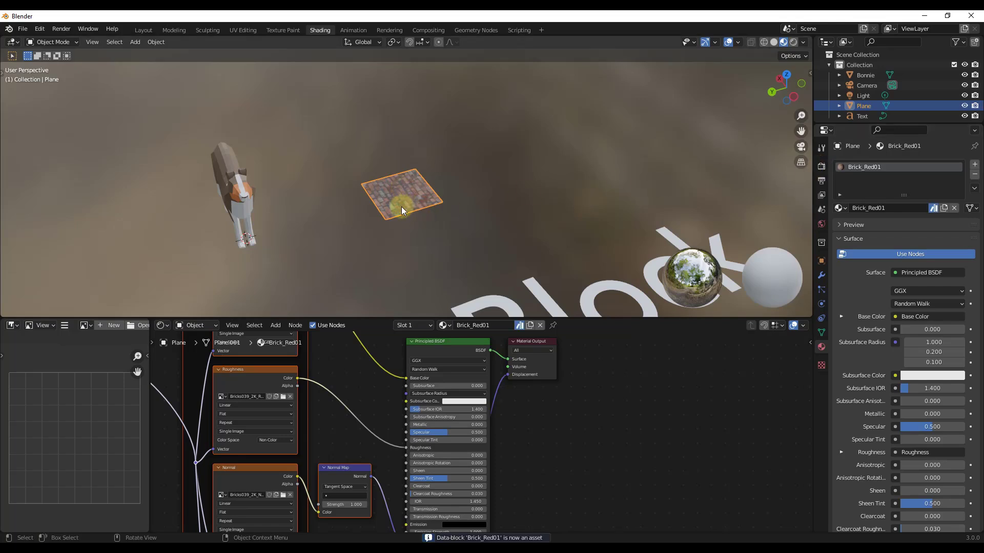
scroll(403, 199, "down", 3)
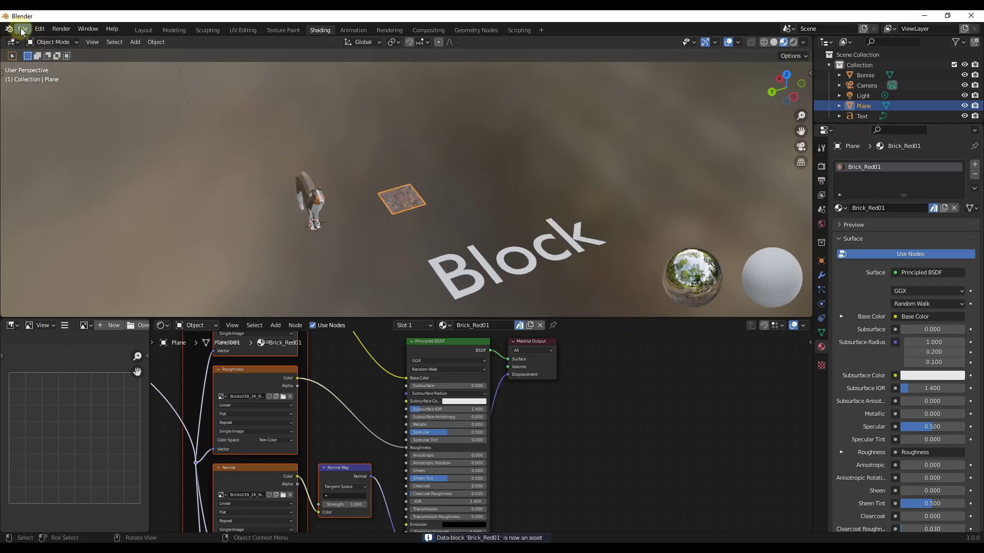
Save the file as Materials_BrickAndBlock.blend in the G:\Assets\BlenderAssets folder
left_click(22, 29)
left_click(51, 112)
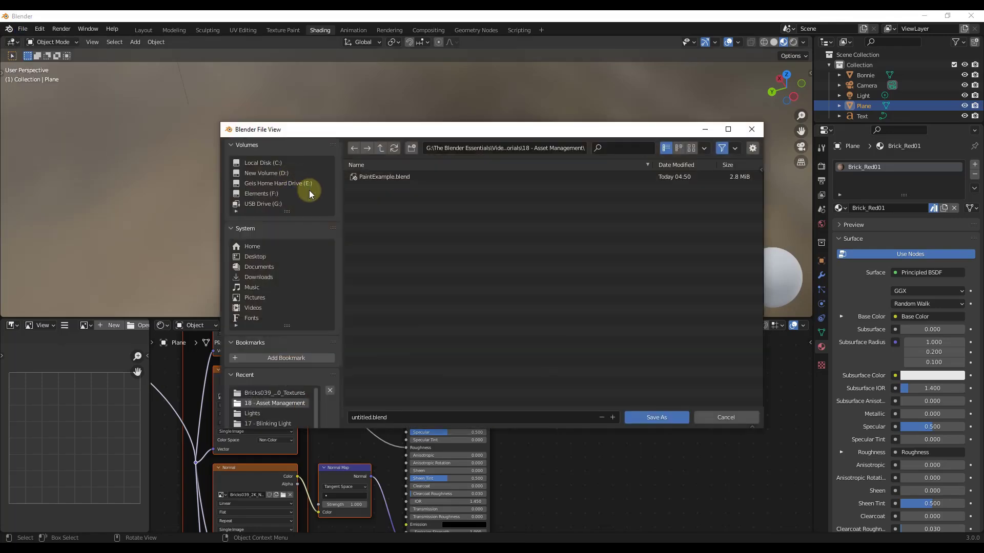
left_click(381, 149)
left_click(422, 415)
type("Materials_BrickAndBlock")
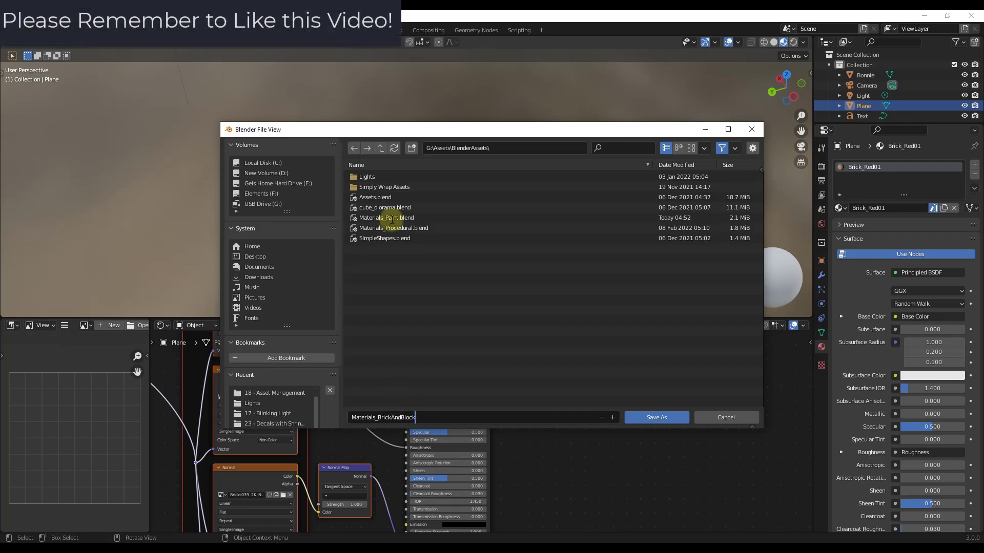
left_click(637, 418)
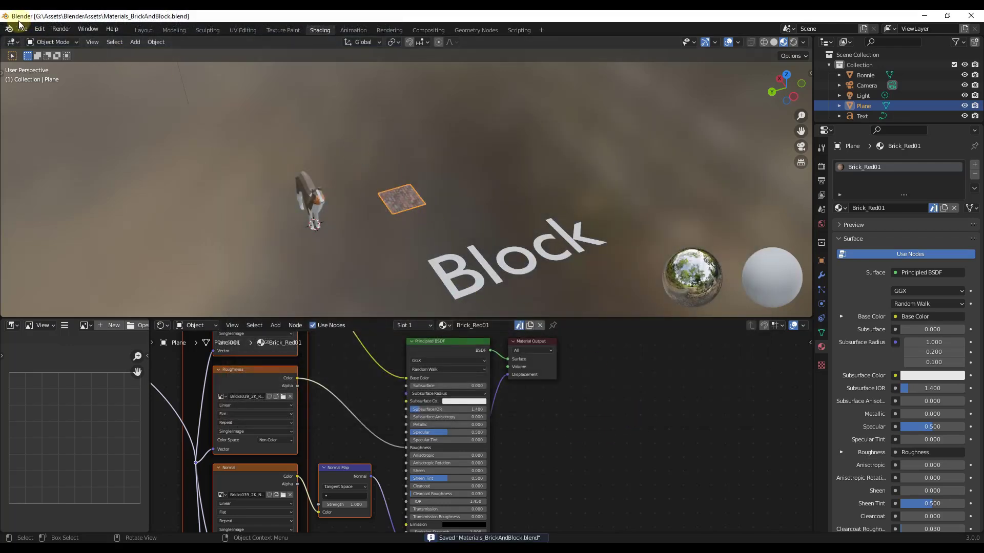
left_click(24, 29)
left_click(73, 127)
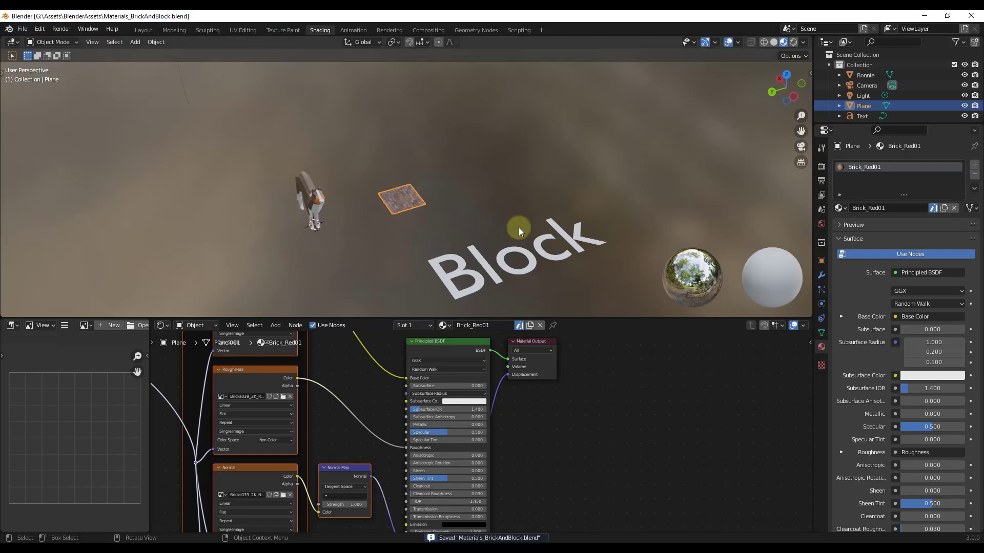
Open a new Blender scene and add a plane beside the dog, at about -1.19 m on Y
left_click(766, 548)
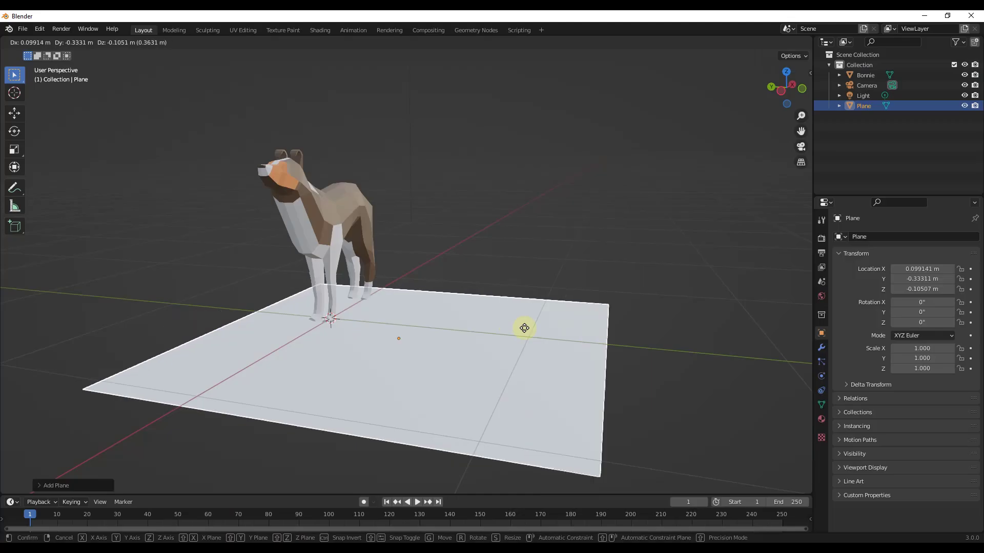
left_click_drag(525, 327, 573, 318)
scroll(573, 319, "down", 5)
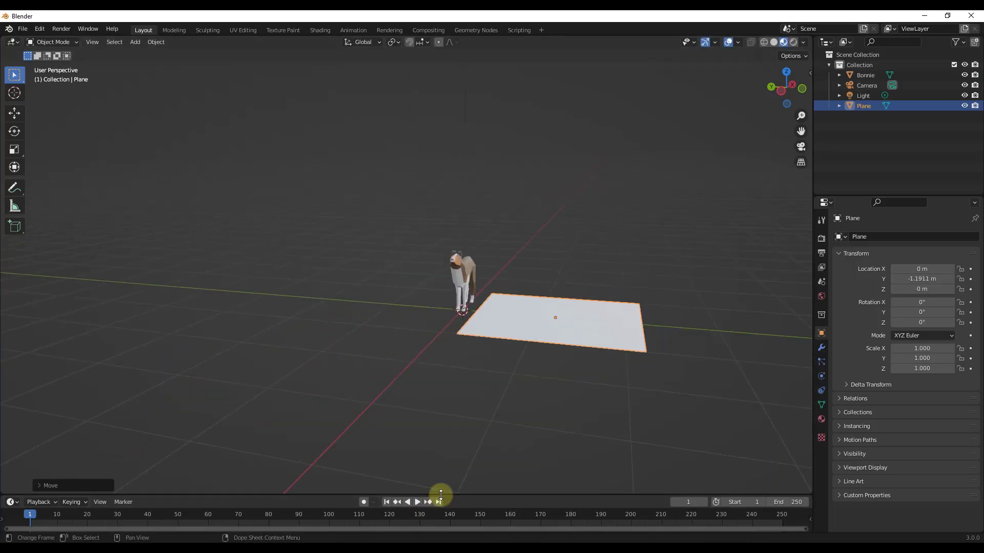
Enlarge the timeline area, turn it into an Asset Browser, and load the personal assets library in it
left_click_drag(440, 495, 455, 401)
left_click(11, 409)
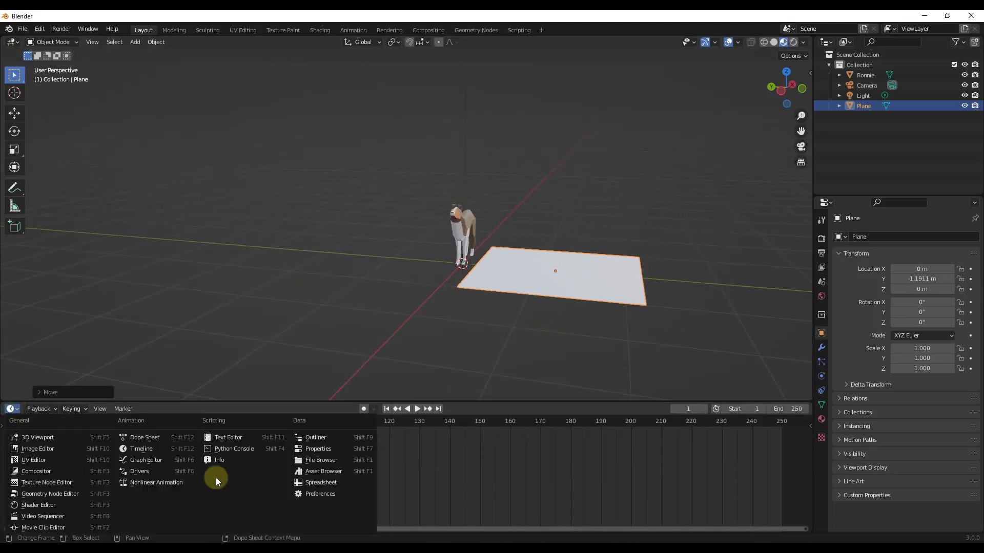
left_click(327, 472)
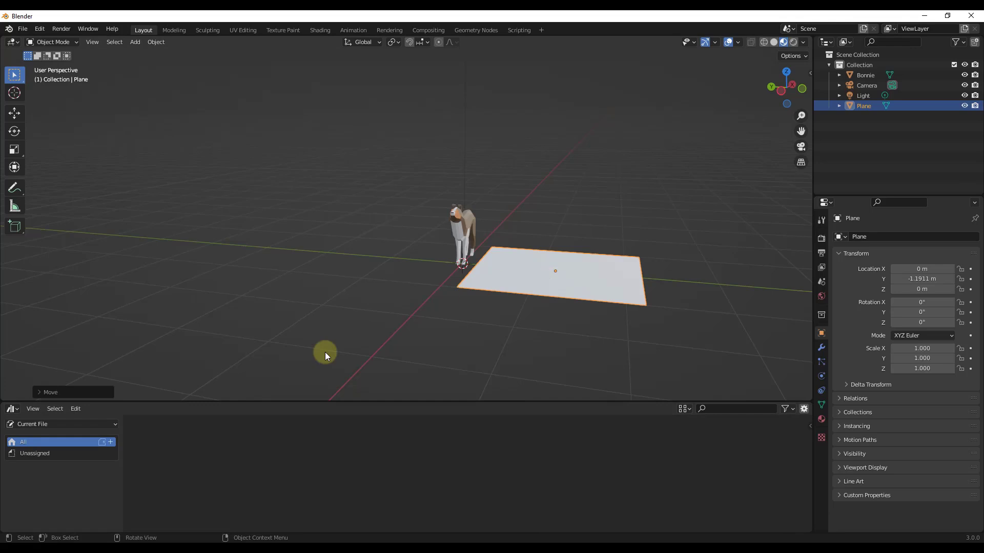
left_click(53, 424)
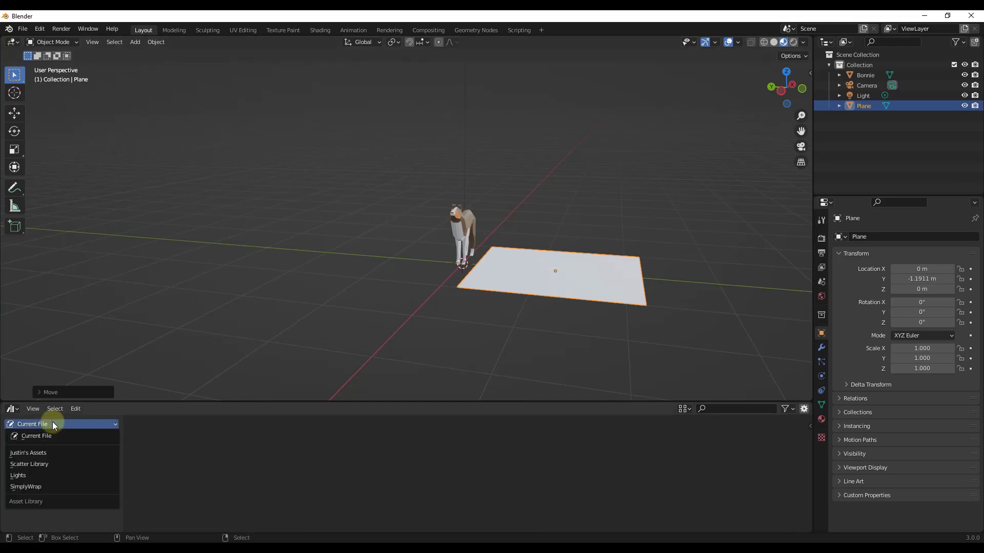
left_click(44, 453)
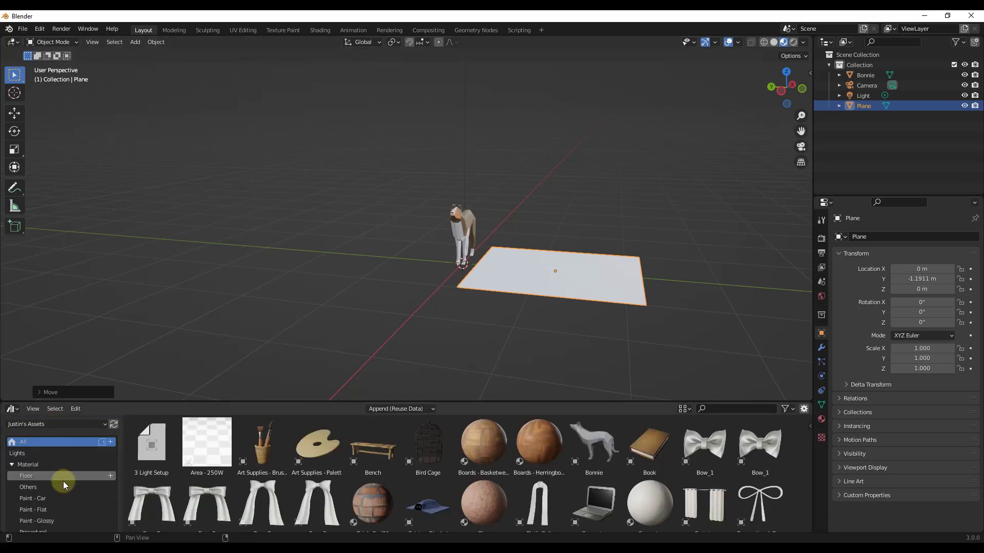
Switch to the Materials_BrickAndBlock.blend window, turn the image editor into an Asset Browser and expand it over the node editor
scroll(64, 485, "down", 2)
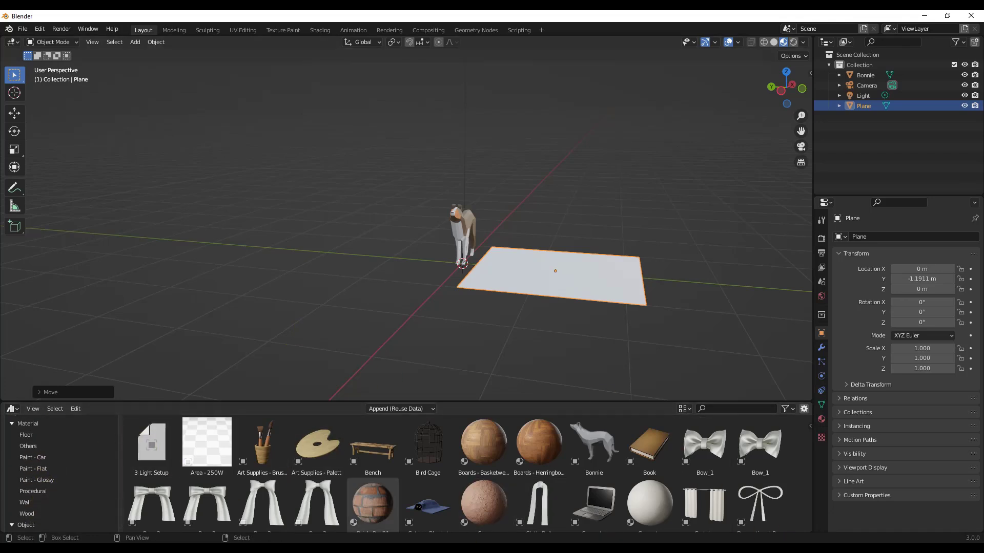
left_click(660, 508)
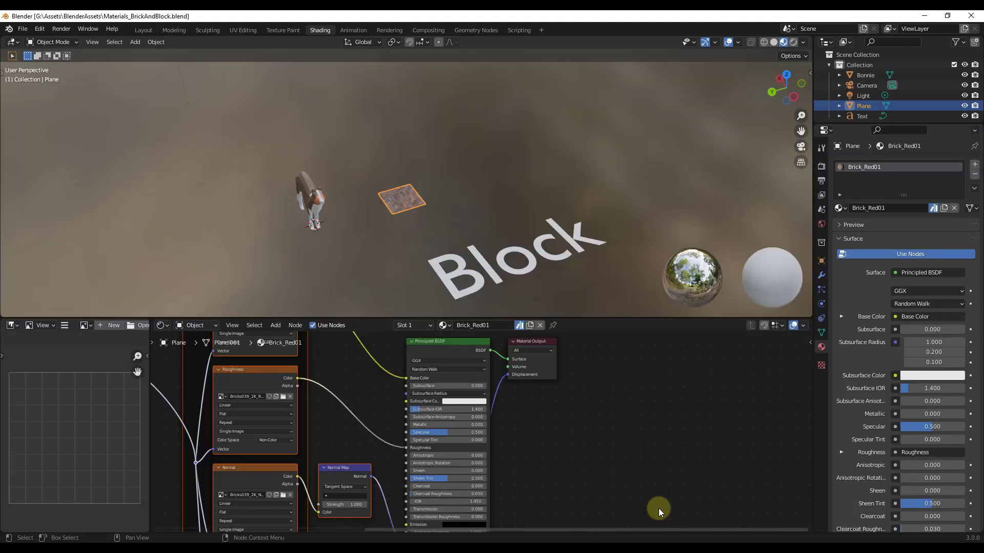
left_click(11, 325)
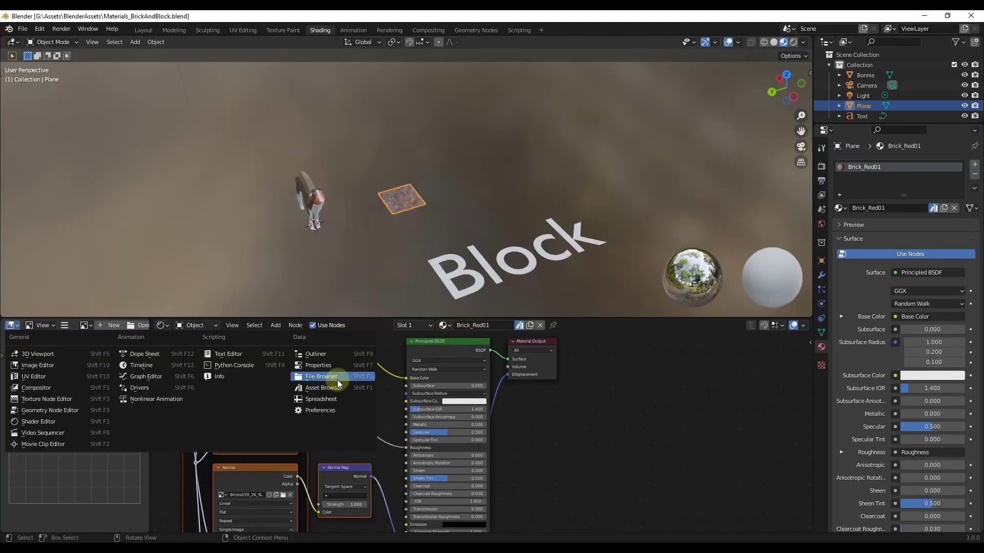
left_click(324, 388)
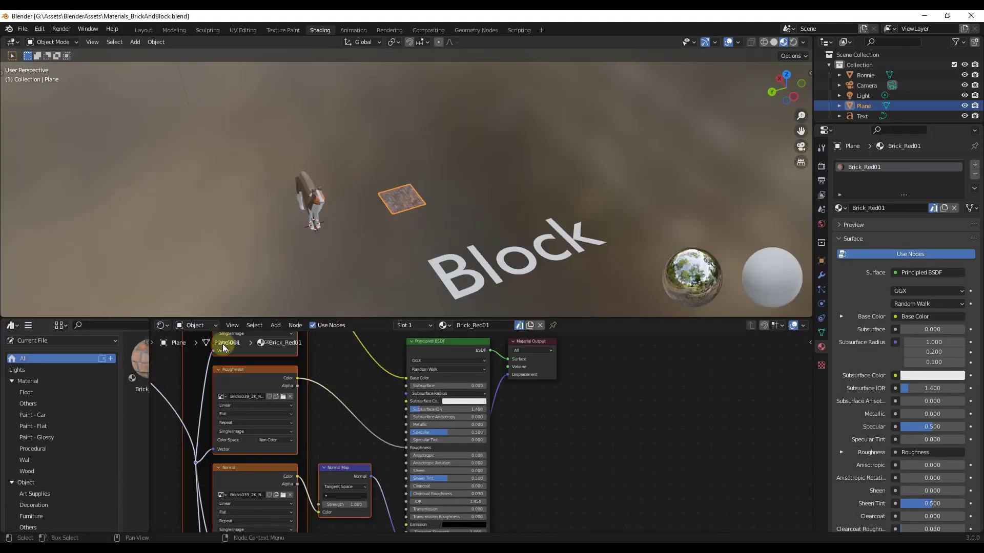
right_click(147, 348)
left_click(146, 349)
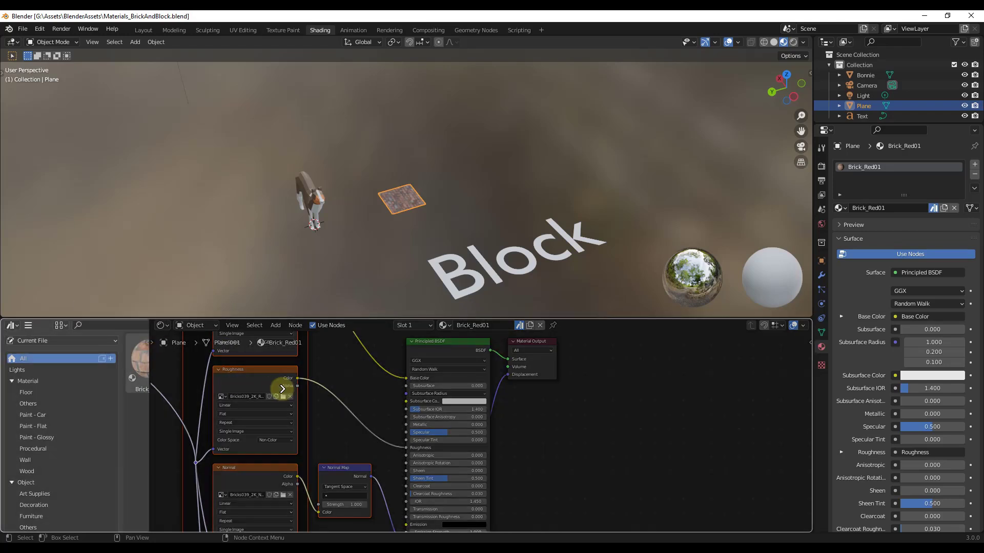
left_click(275, 384)
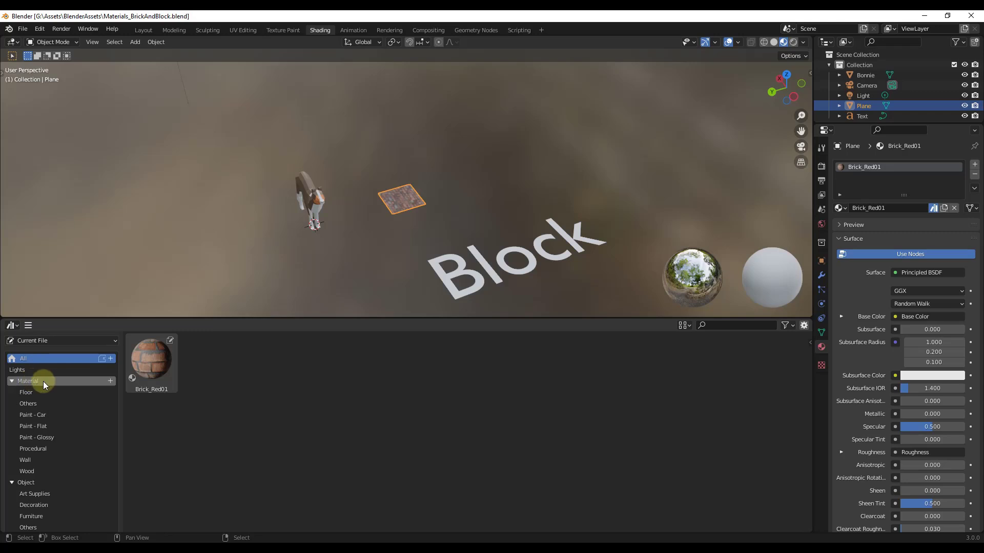
Create a catalog named Brick Block and Stone under the Material catalog
left_click(110, 381)
right_click(32, 394)
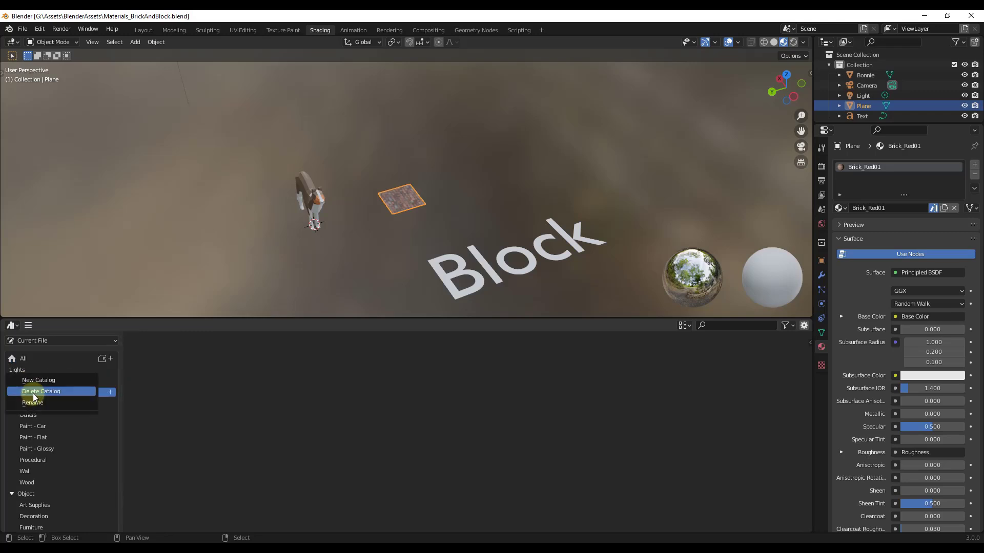
left_click(32, 403)
scroll(46, 401, "down", 2)
type("Brick Block and Stone")
key("Return")
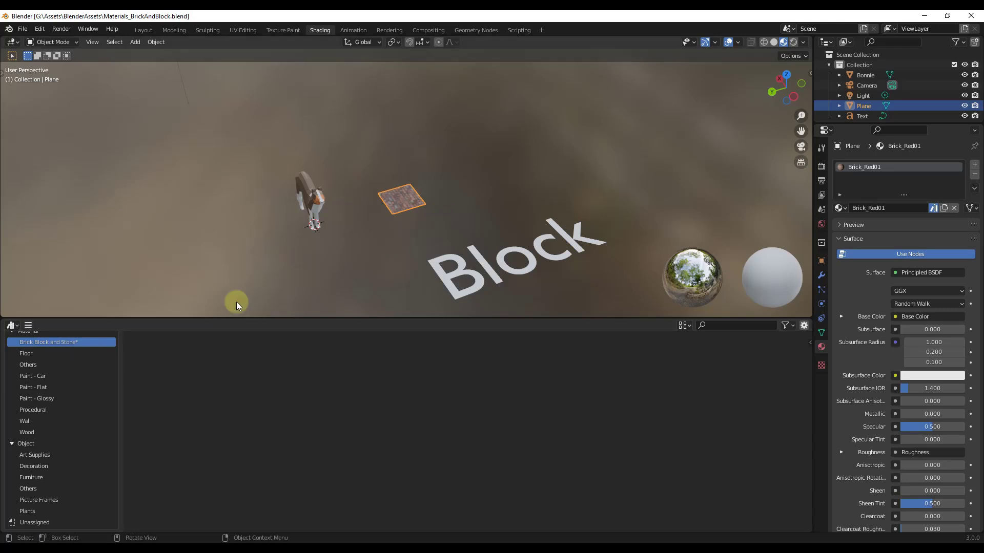
Assign the Brick_Red01 material to the Brick Block and Stone catalog and save the file
scroll(30, 352, "up", 2)
left_click(26, 358)
left_click_drag(141, 355, 41, 392)
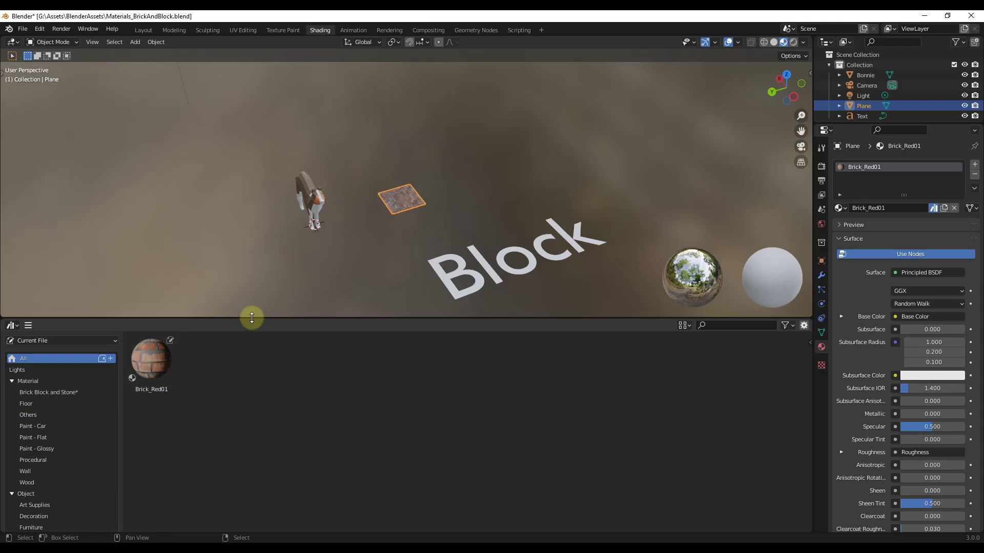
left_click(23, 29)
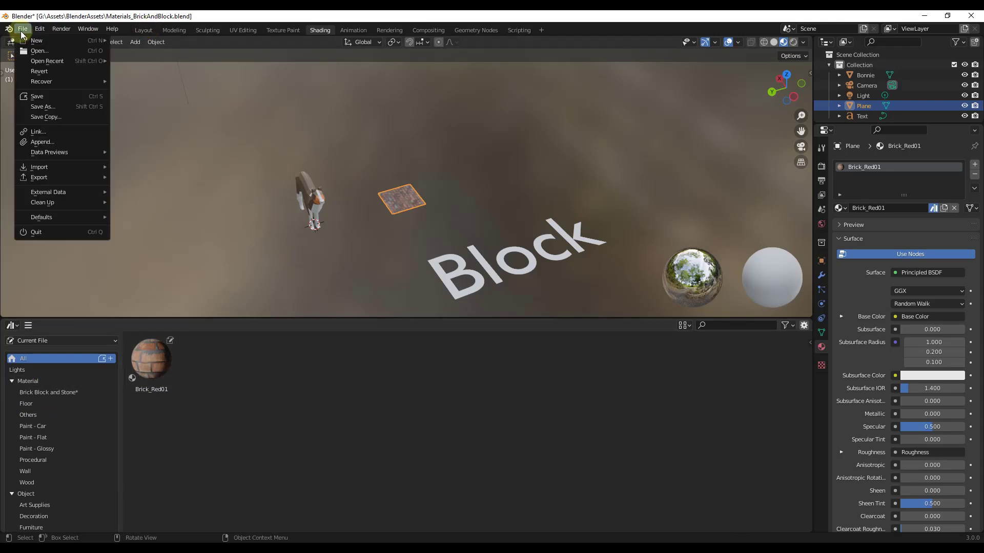
left_click(37, 96)
Switch to the unsaved scene with the dog and plane, and refresh its asset library
mouse_move(747, 533)
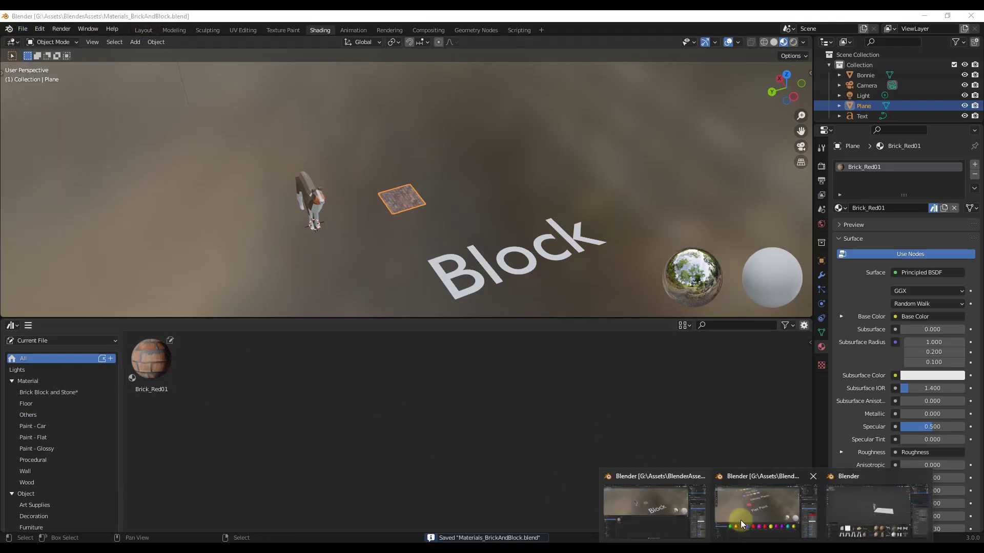
left_click(844, 513)
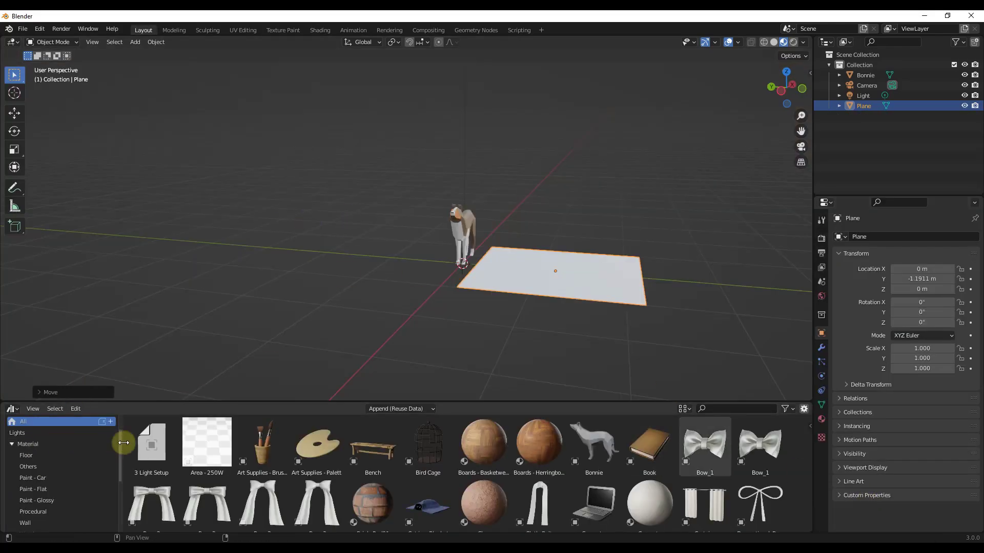
left_click(130, 427)
left_click(135, 435)
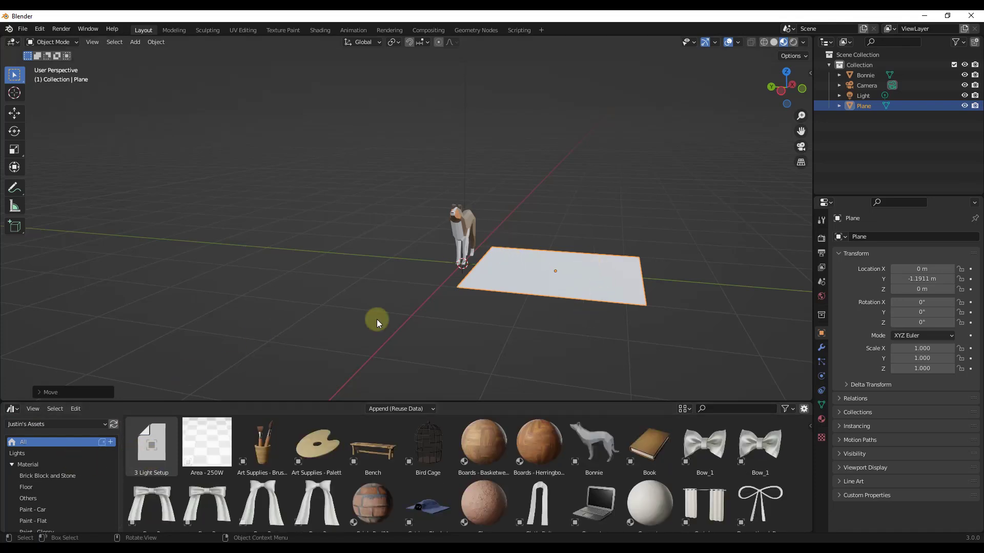
Apply the Brick_Red01 material from the Brick Block and Stone catalog to the plane and inspect the result
left_click(55, 476)
left_click_drag(158, 450, 493, 281)
middle_click_drag(493, 282, 665, 273)
middle_click_drag(489, 327, 440, 279)
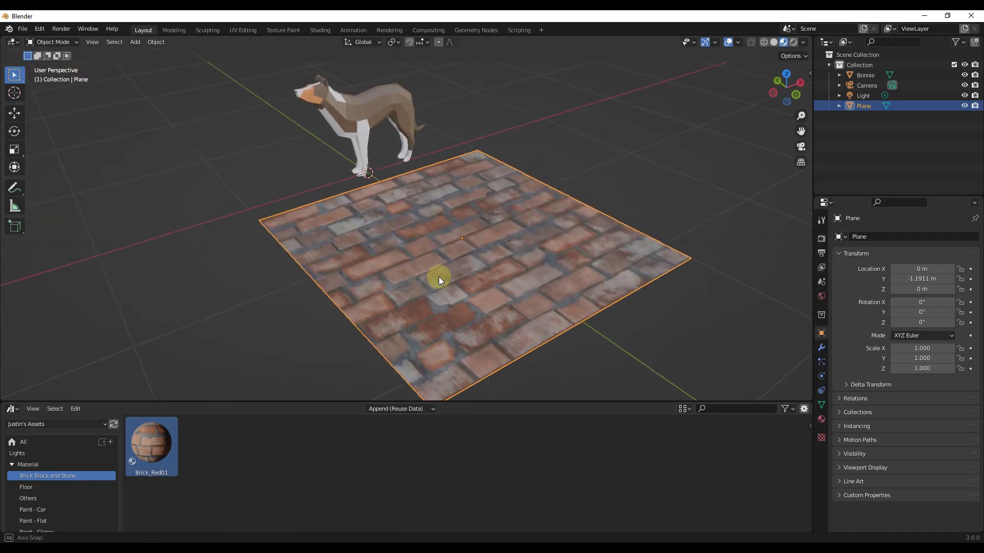
scroll(438, 282, "up", 6)
scroll(442, 291, "down", 8)
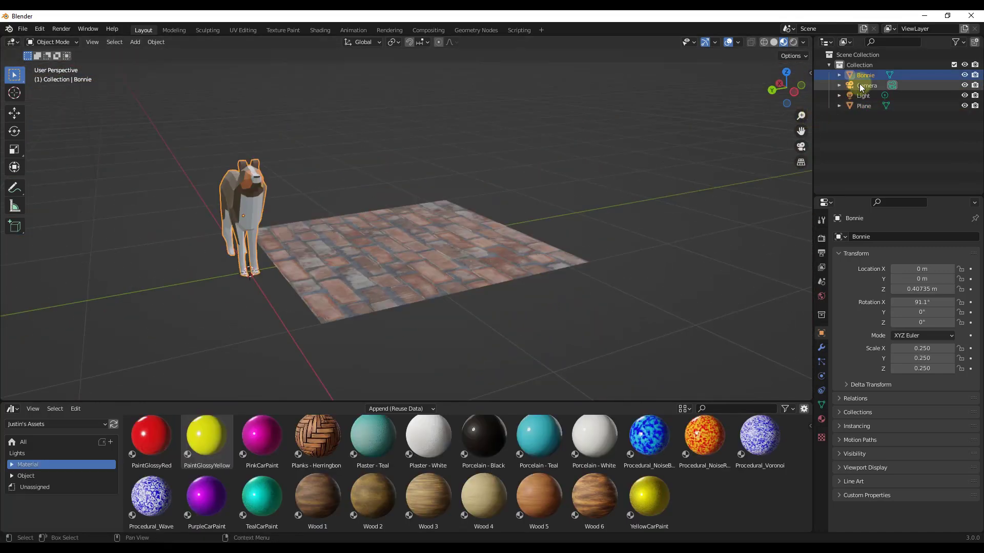
Mark the Bonnie dog object as an asset and show all assets of the current file in the Asset Browser
right_click(869, 78)
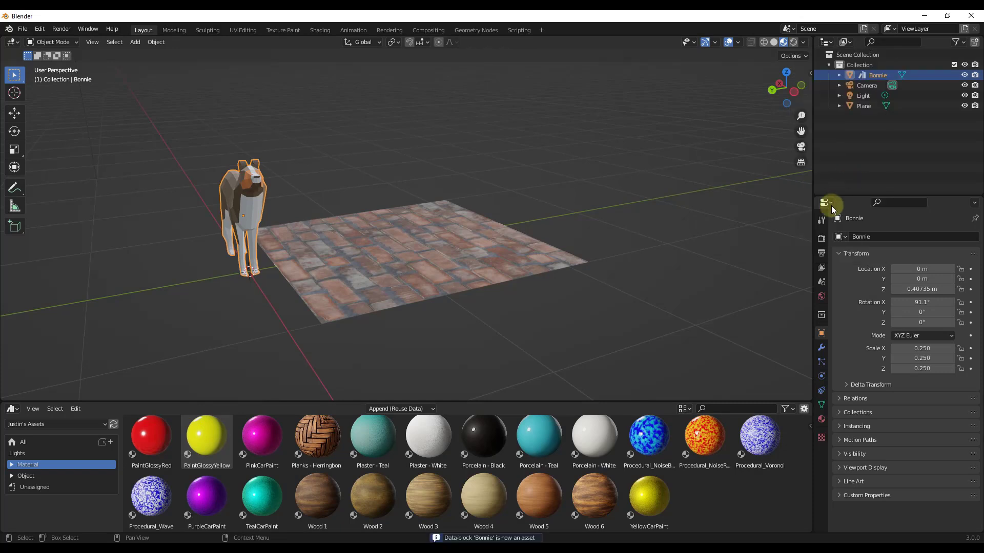
left_click(864, 78)
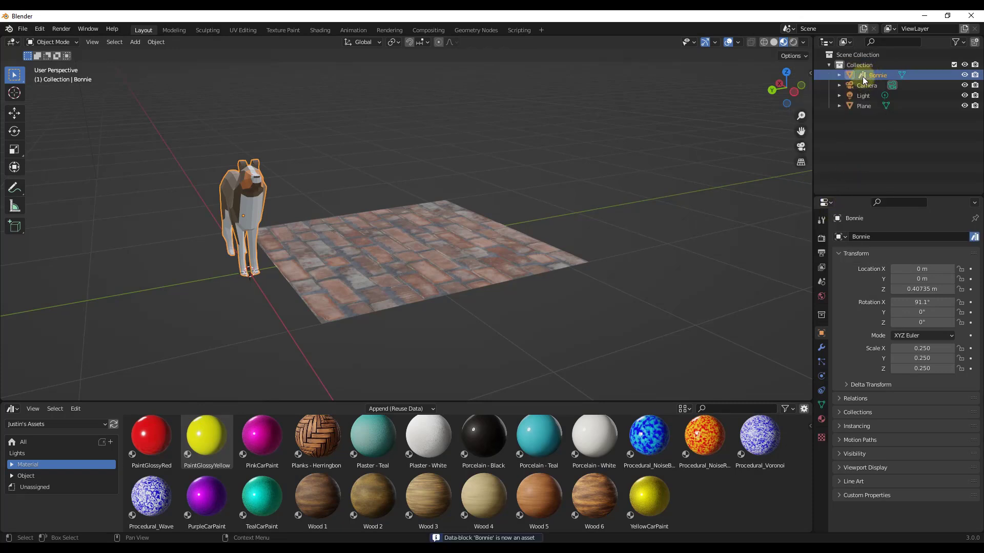
left_click(54, 423)
left_click(37, 435)
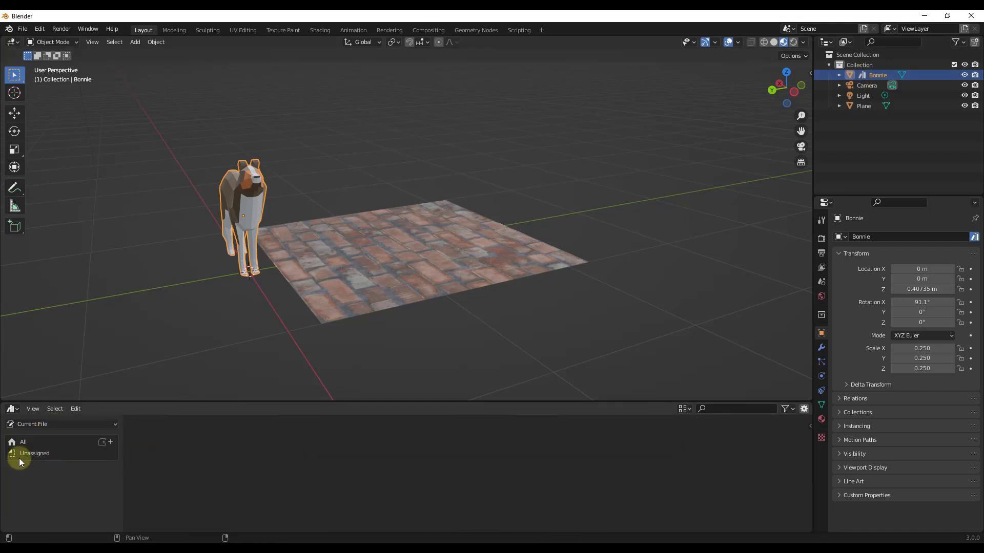
left_click(24, 442)
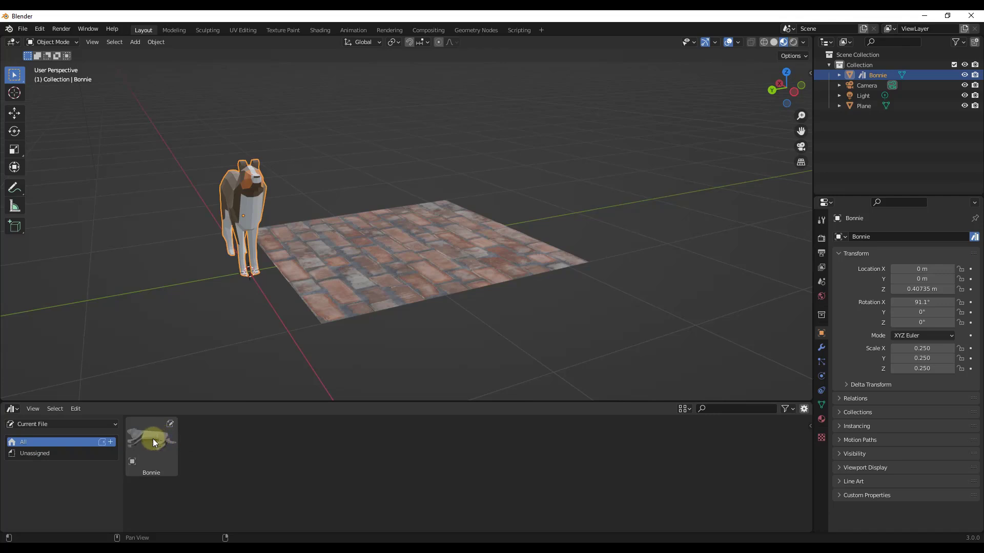
Place a copy of the Bonnie asset beyond the brick plane, at about -3.1 m on Y, and delete it
left_click_drag(151, 441, 596, 208)
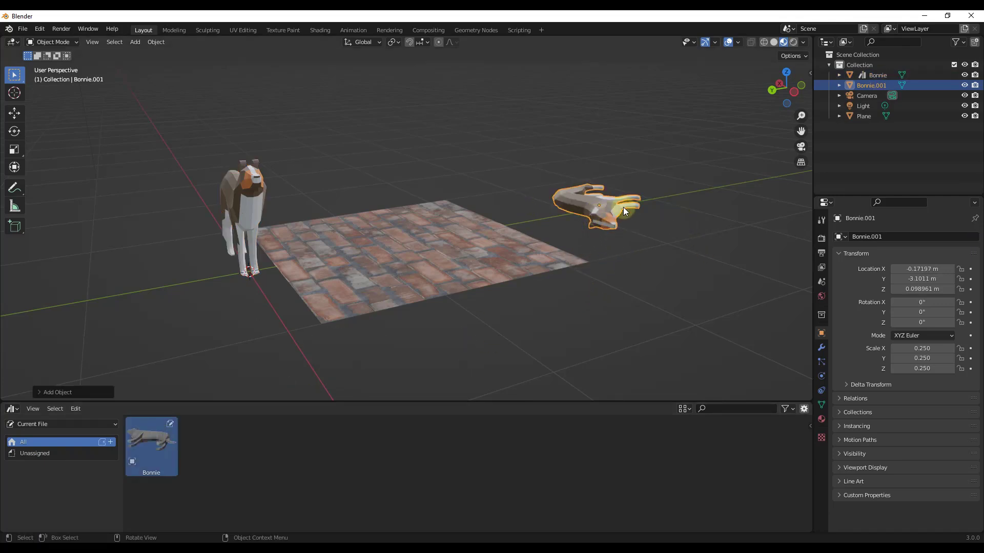
key("Delete")
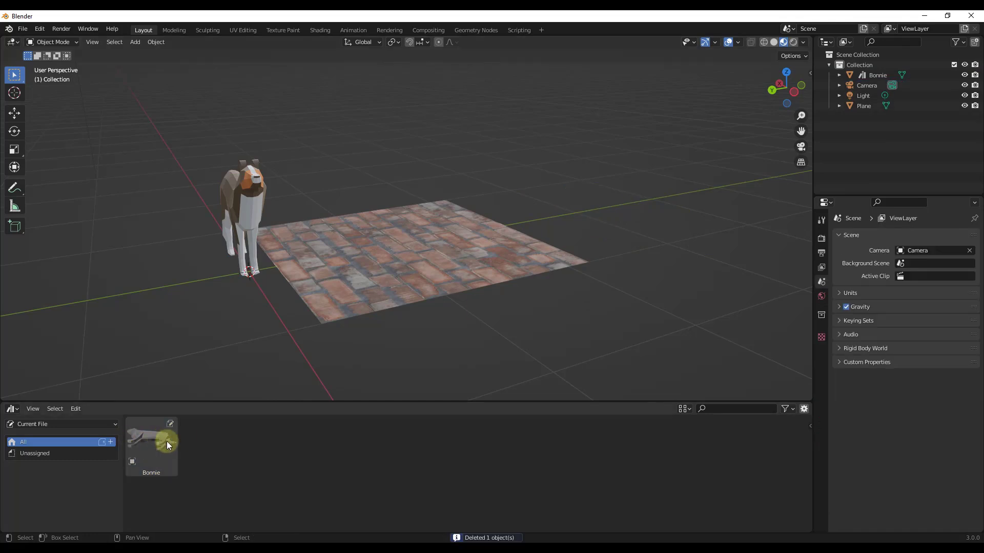